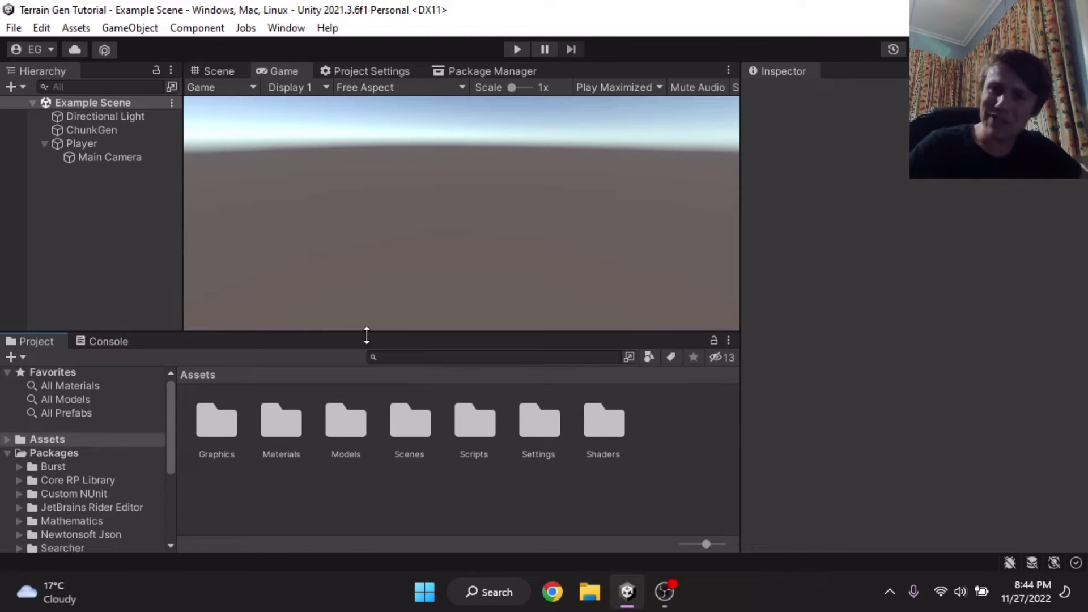
Step: Switch to the Scene view and look around the empty ground grid of Example Scene
{"action": "left_click", "coordinate": [397, 182]}
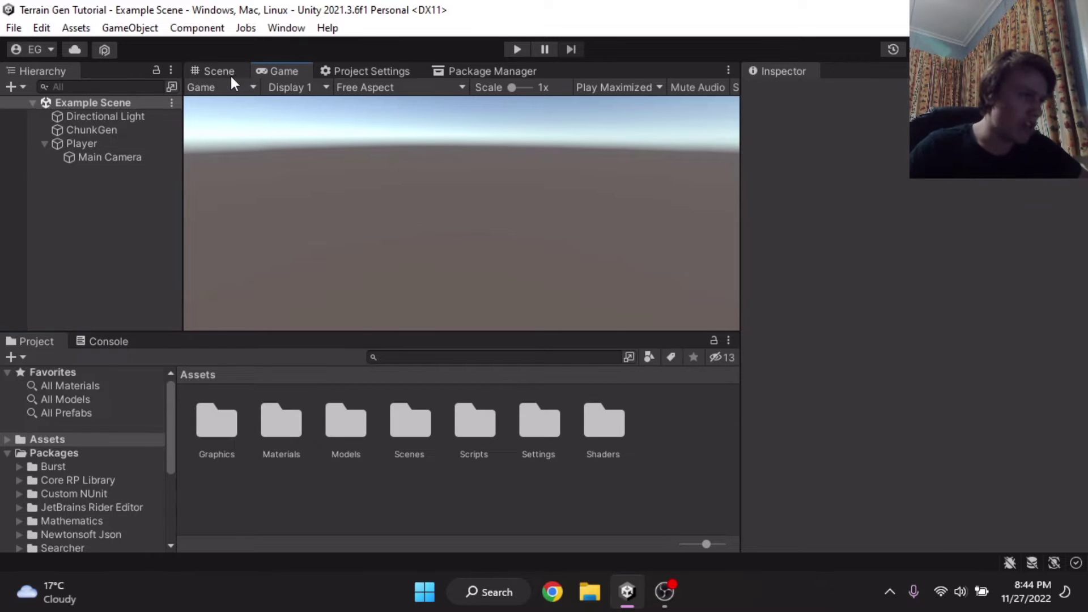
{"action": "left_click", "coordinate": [229, 74]}
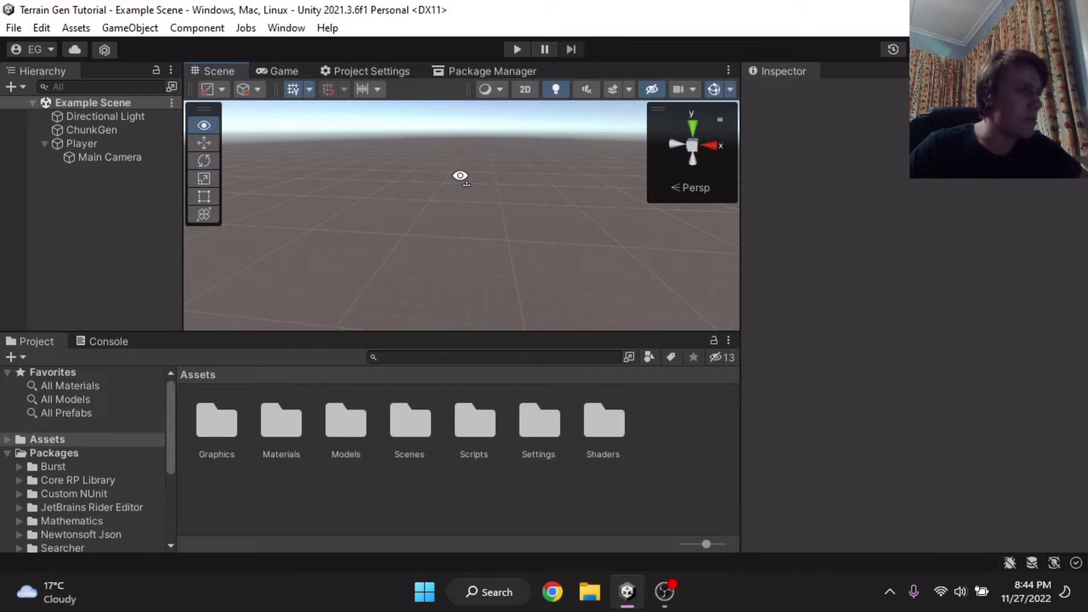
{"action": "key", "text": "e"}
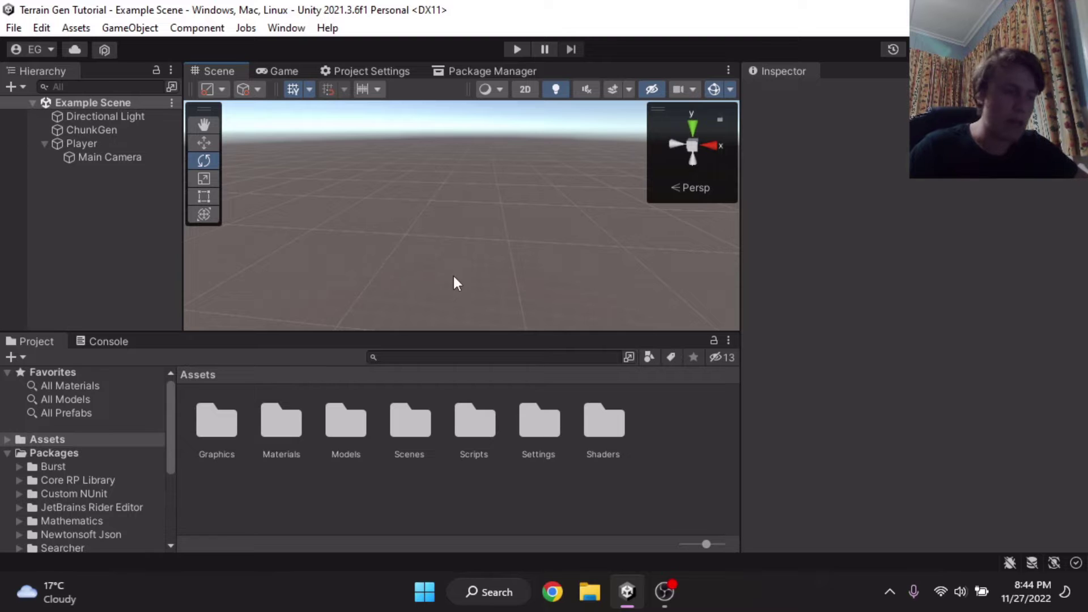
{"action": "right_click_drag", "start_coordinate": [457, 278], "coordinate": [467, 292]}
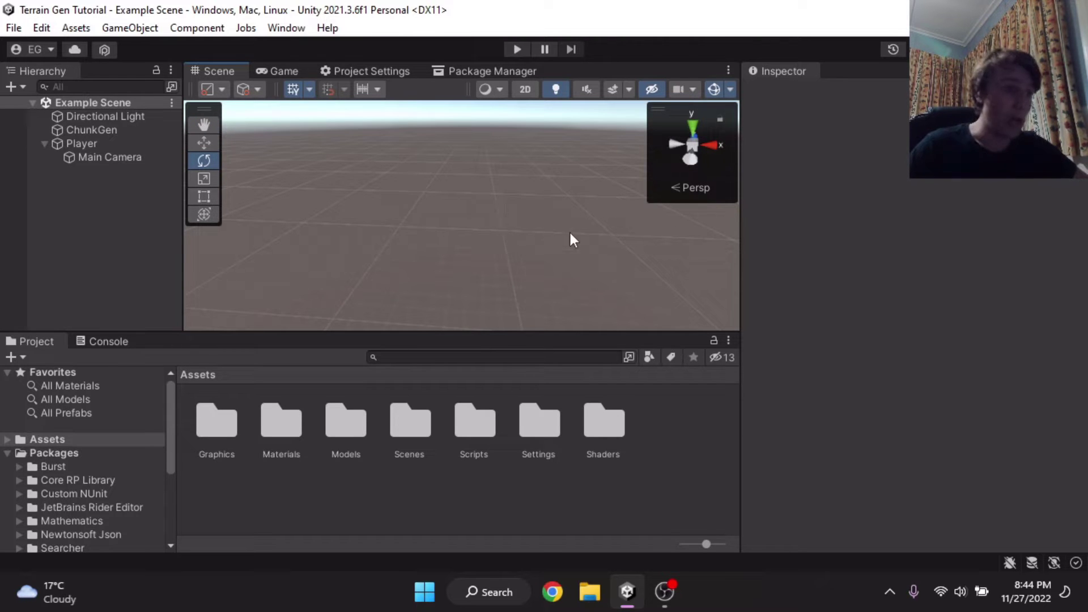
{"action": "right_click_drag", "start_coordinate": [500, 236], "coordinate": [492, 239]}
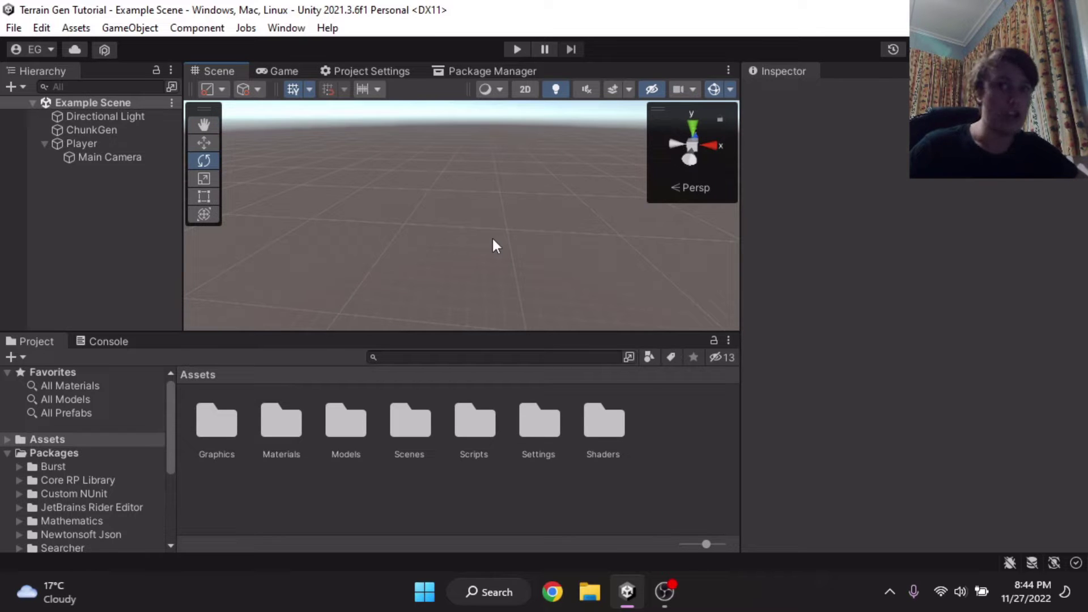
{"action": "right_click_drag", "start_coordinate": [413, 263], "coordinate": [400, 223]}
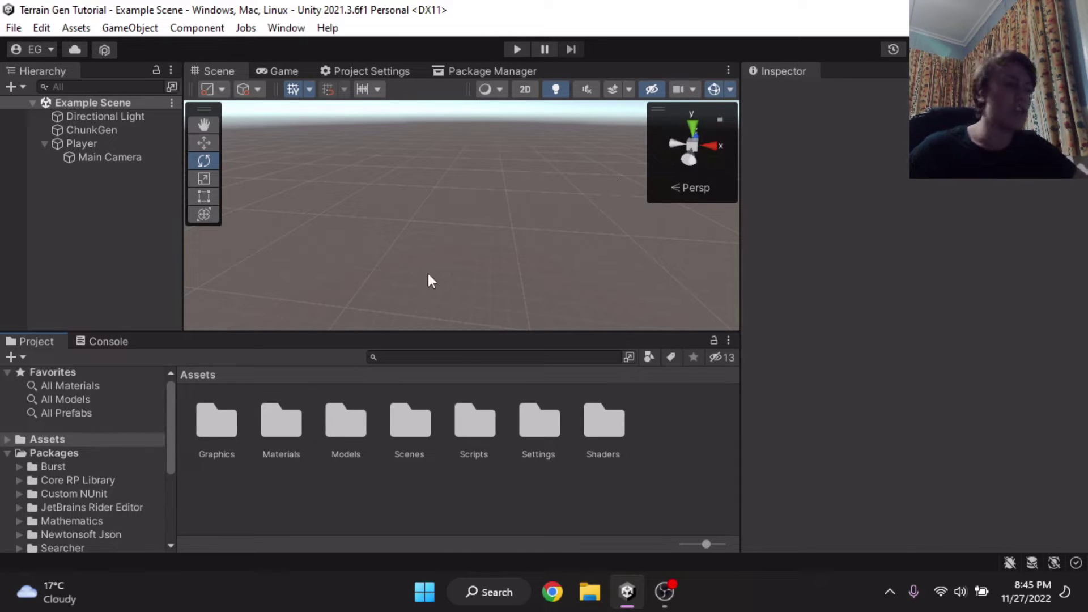
{"action": "right_click_drag", "start_coordinate": [426, 279], "coordinate": [475, 259]}
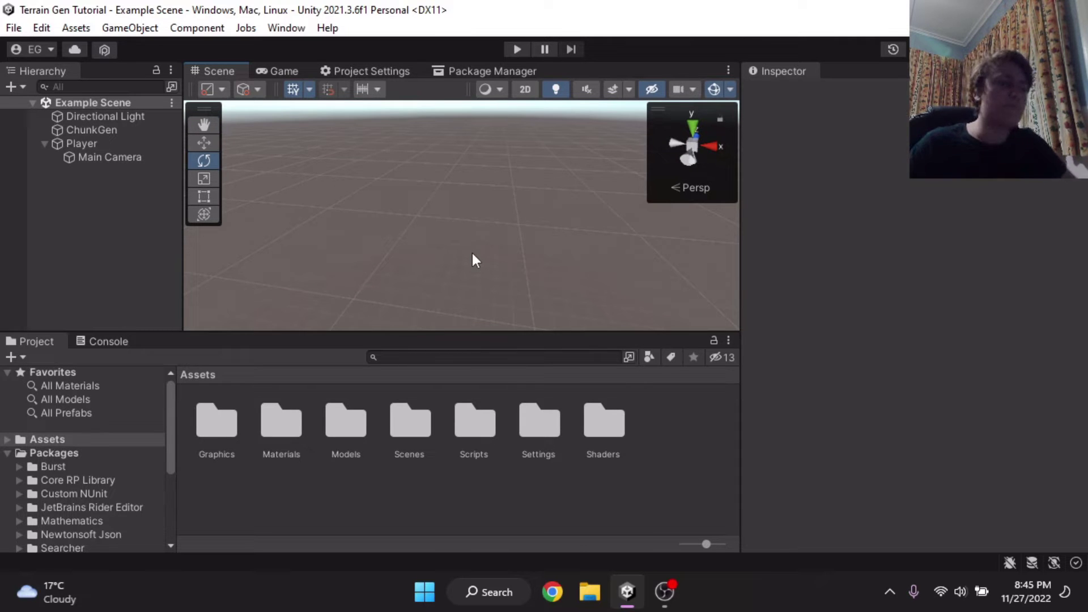
{"action": "right_click_drag", "start_coordinate": [472, 253], "coordinate": [492, 137]}
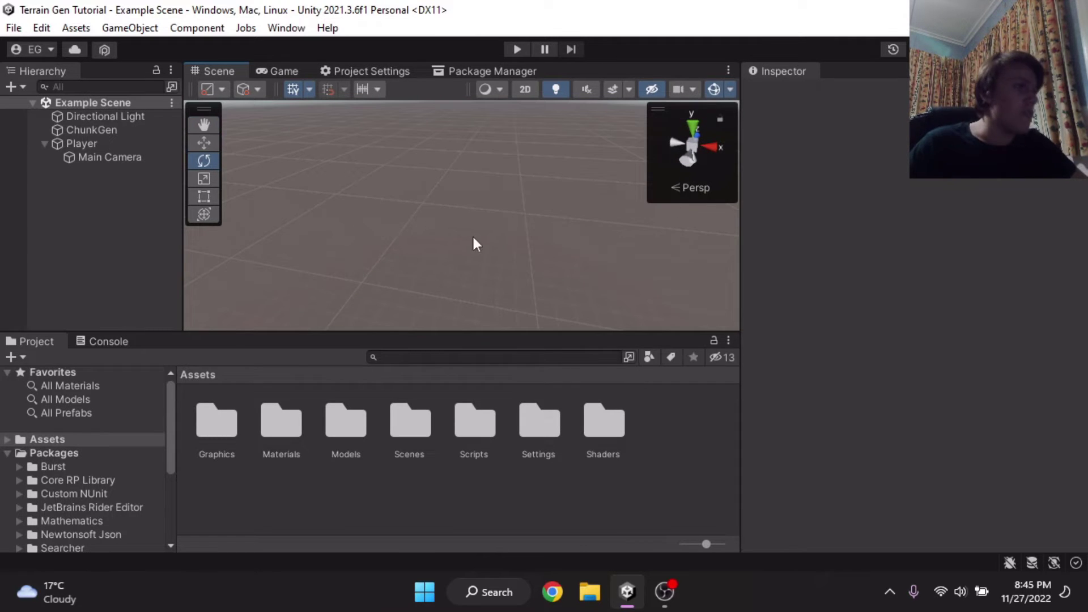
Step: Create a folder named Prefabs in the project's Assets folder and open it
{"action": "left_click", "coordinate": [43, 143]}
{"action": "right_click", "coordinate": [357, 478]}
{"action": "left_click", "coordinate": [317, 459]}
{"action": "right_click", "coordinate": [283, 480]}
{"action": "mouse_move", "coordinate": [431, 25]}
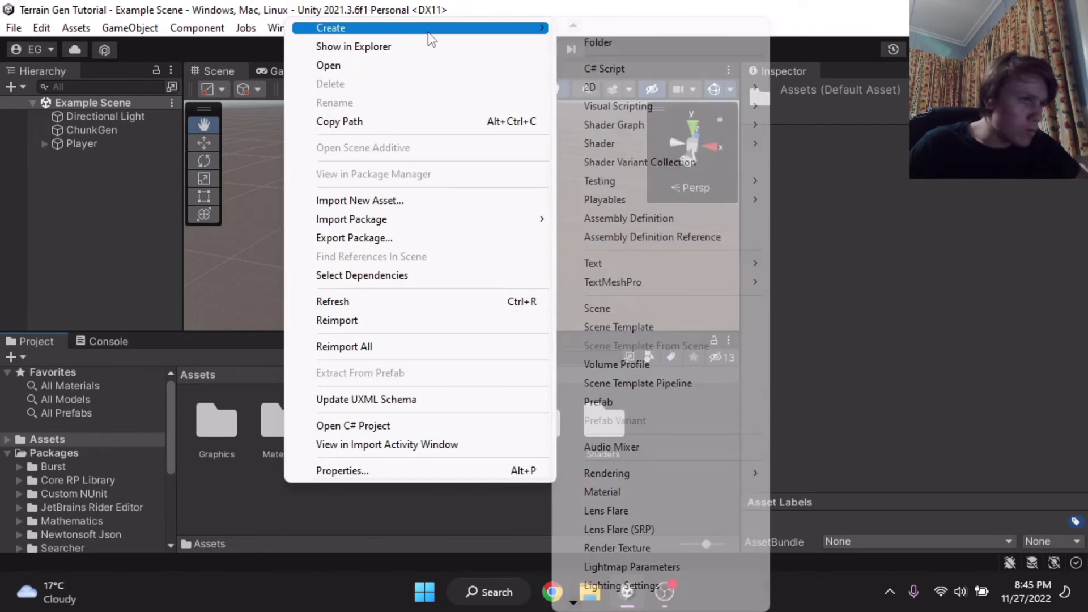
{"action": "left_click", "coordinate": [626, 41]}
{"action": "type", "text": "Prefabs"}
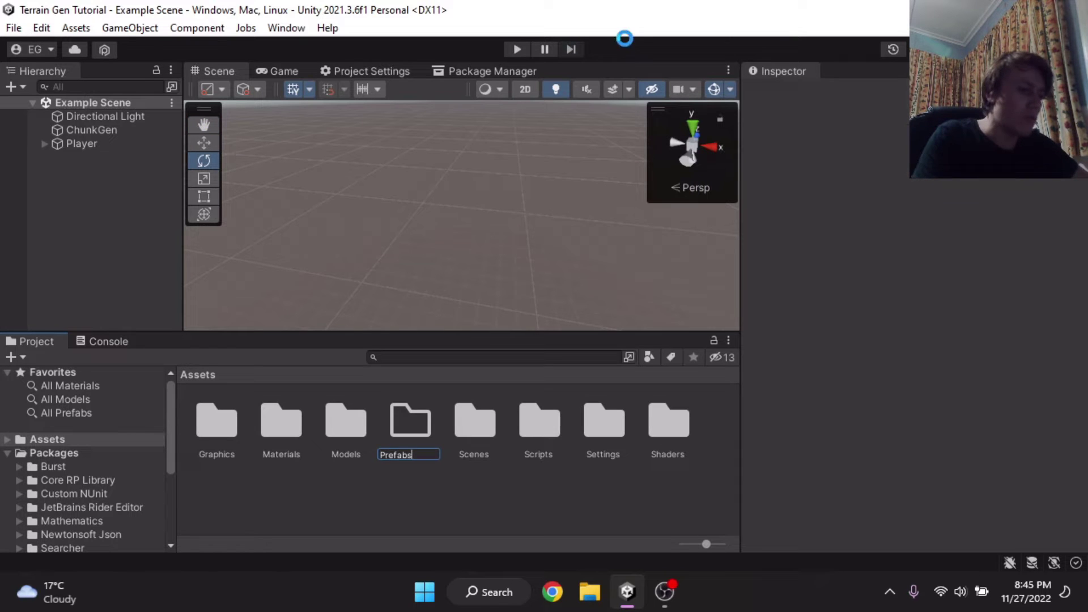
{"action": "key", "text": "Return"}
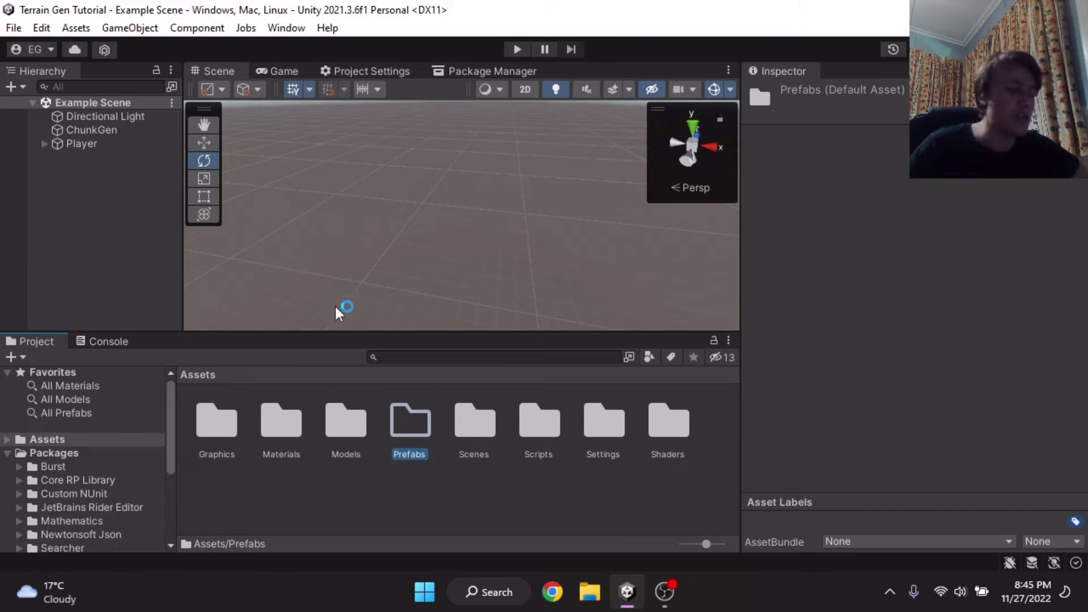
{"action": "double_click", "coordinate": [429, 416]}
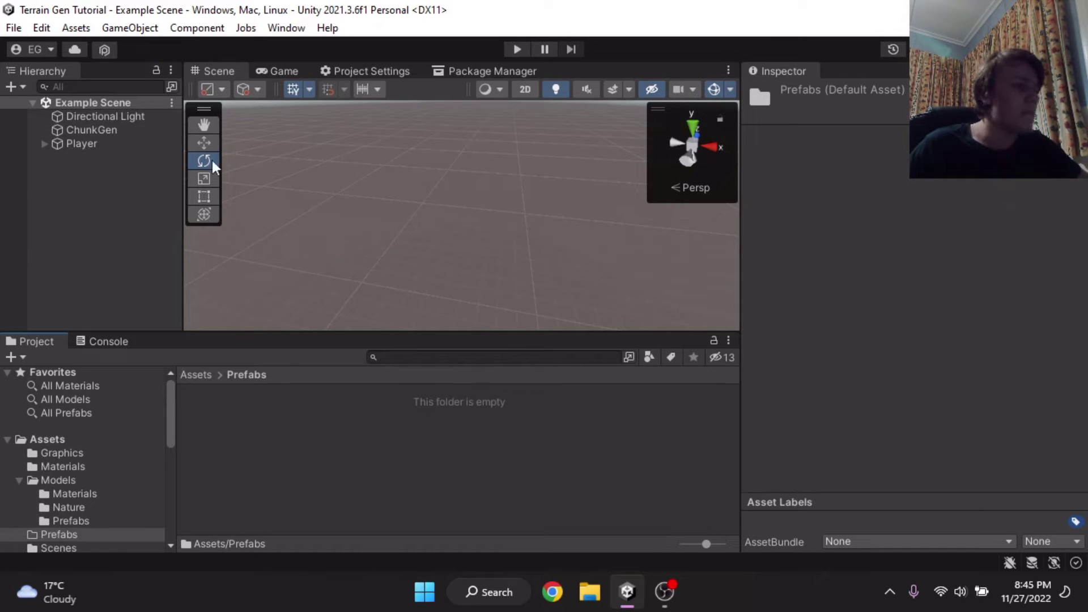
Step: Inspect the Directional Light, ChunkGen and Player objects and frame the Player in the Scene view
{"action": "left_click", "coordinate": [86, 129]}
{"action": "left_click", "coordinate": [74, 116]}
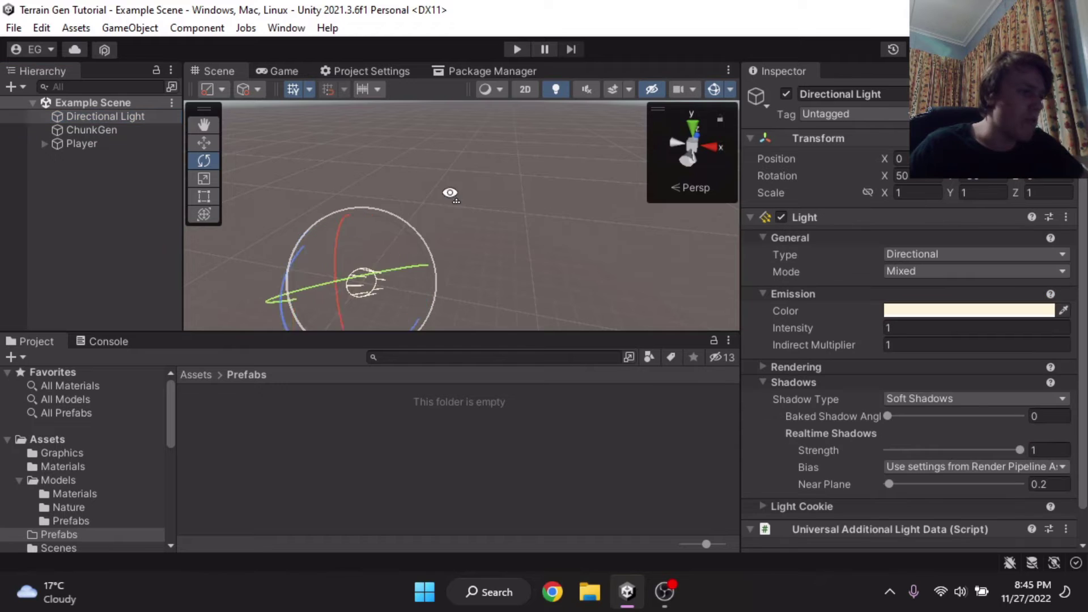
{"action": "left_click_drag", "start_coordinate": [432, 195], "coordinate": [403, 196], "text": "alt"}
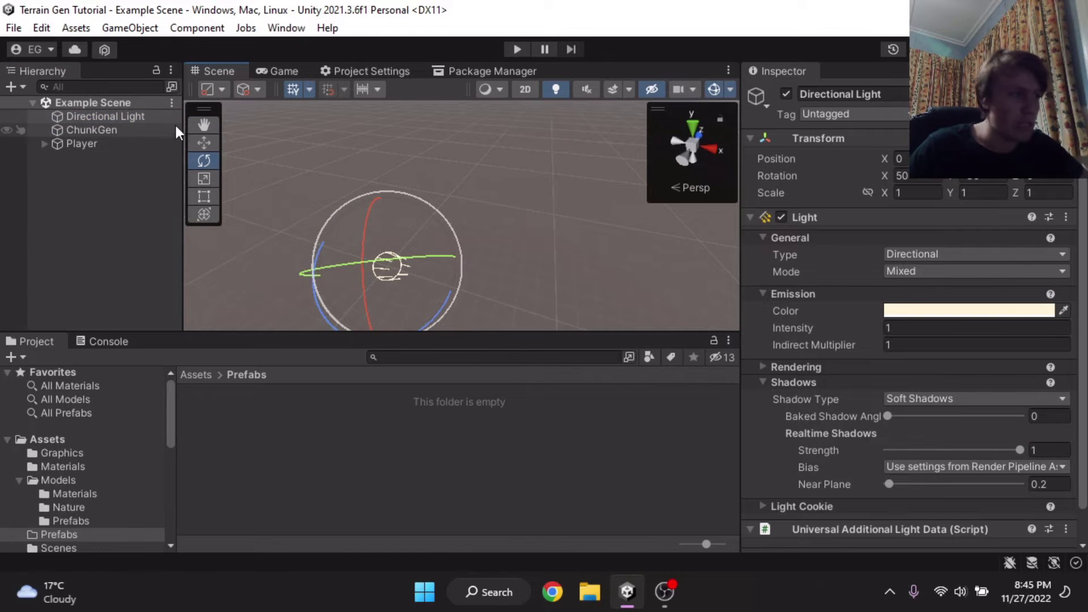
{"action": "left_click", "coordinate": [101, 130]}
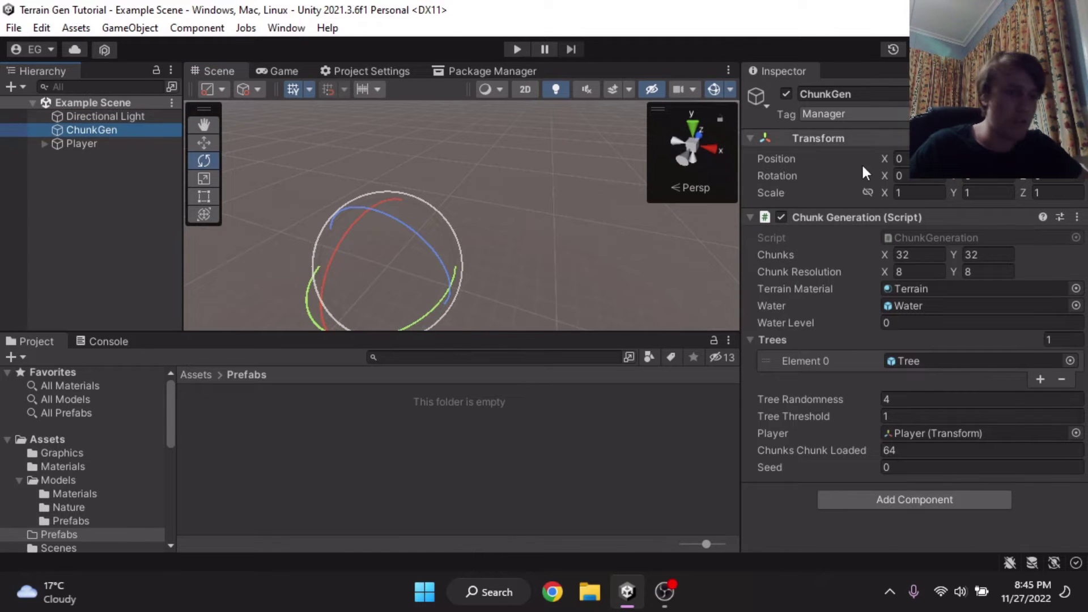
{"action": "left_click", "coordinate": [104, 144]}
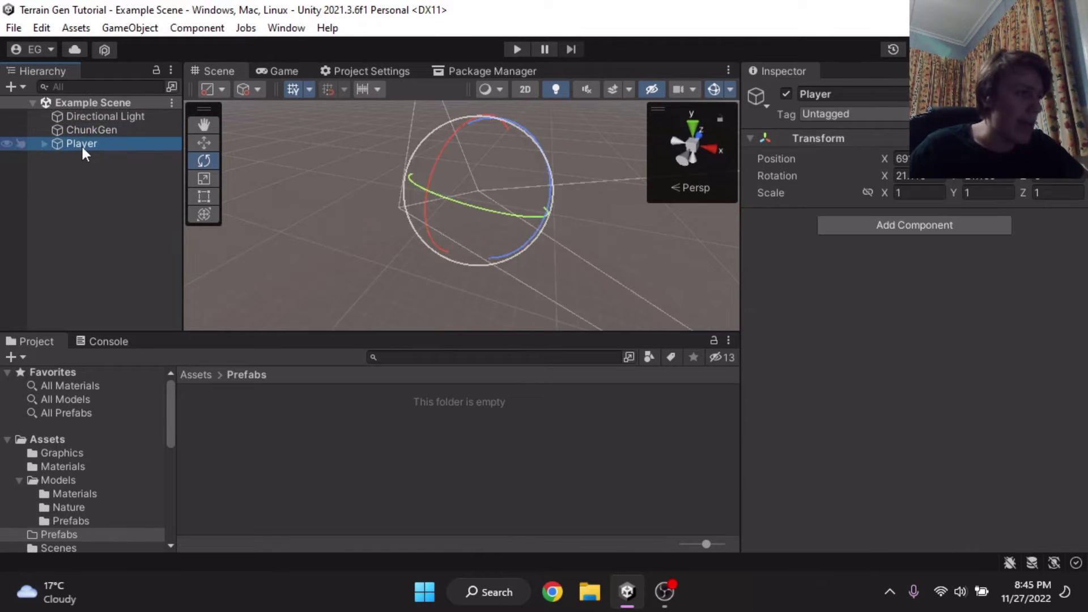
{"action": "key", "text": "f"}
{"action": "right_click_drag", "start_coordinate": [496, 197], "coordinate": [396, 170]}
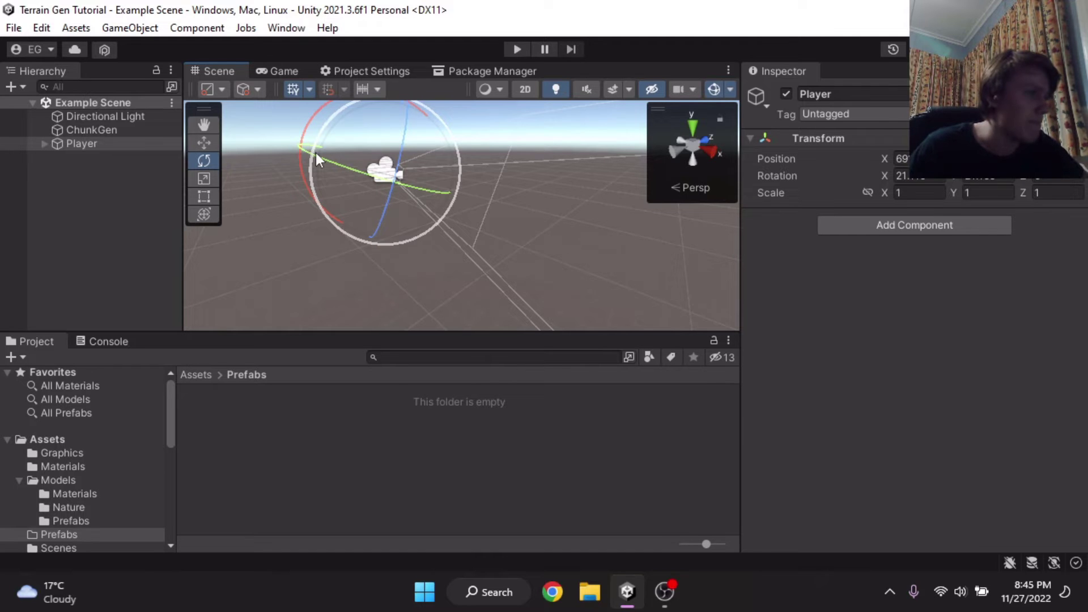
Step: Turn the ChunkGen and Player scene objects into prefabs stored in the Prefabs folder
{"action": "left_click", "coordinate": [107, 130]}
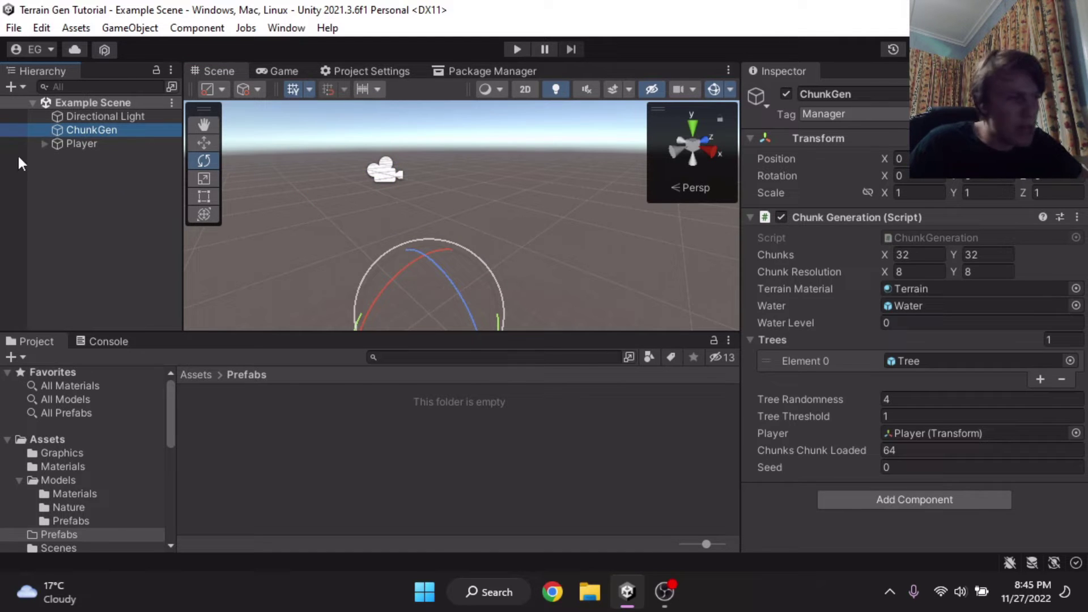
{"action": "left_click_drag", "start_coordinate": [76, 128], "coordinate": [340, 462]}
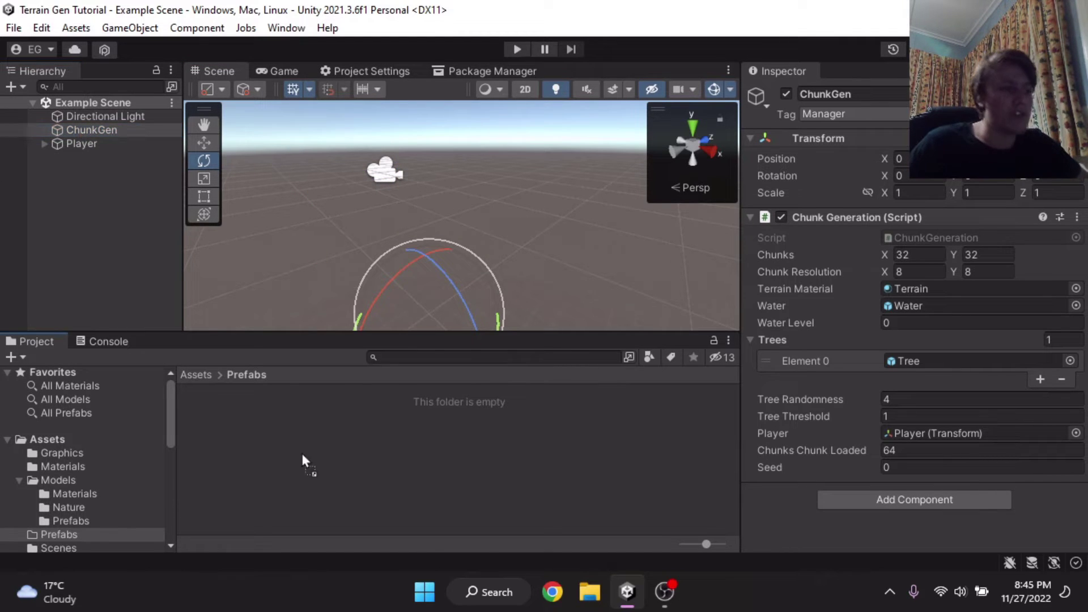
{"action": "left_click_drag", "start_coordinate": [239, 427], "coordinate": [240, 427]}
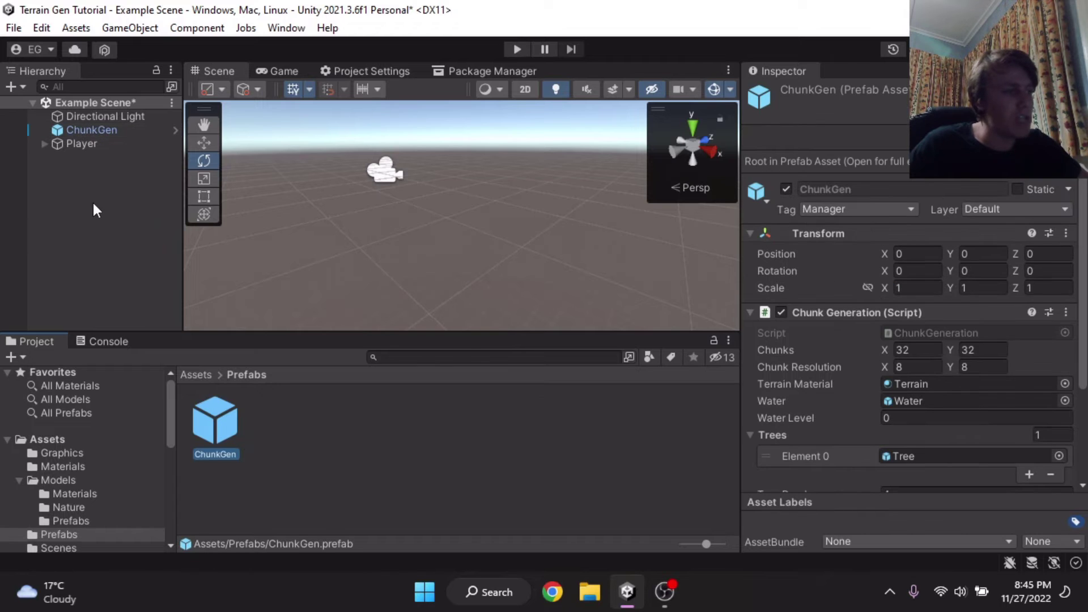
{"action": "left_click_drag", "start_coordinate": [83, 143], "coordinate": [444, 473]}
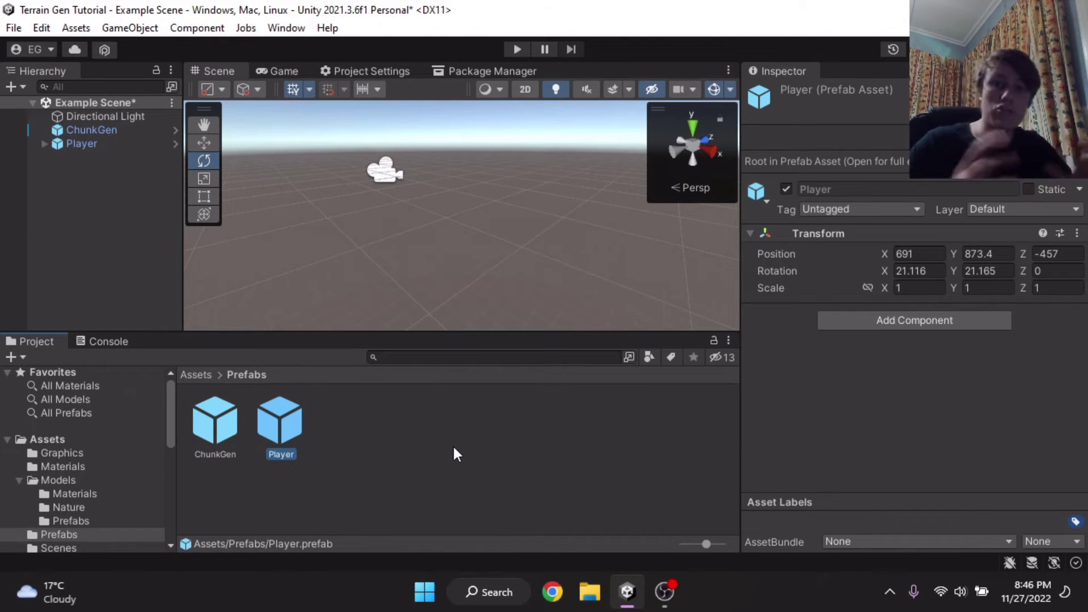
{"action": "left_click", "coordinate": [374, 460]}
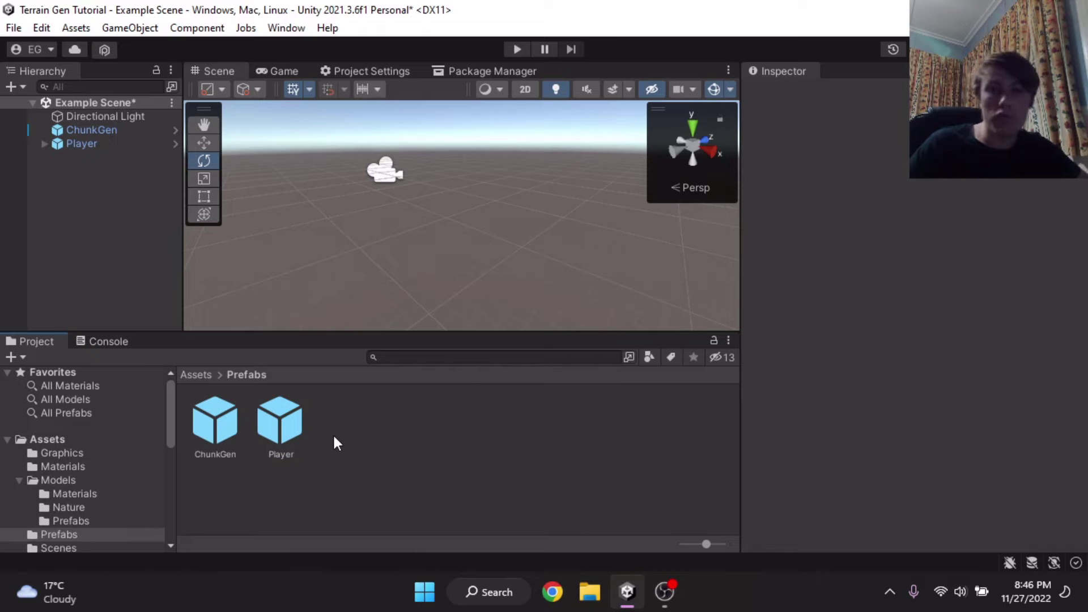
Step: Examine the Chunk Generation script settings of the ChunkGen prefab
{"action": "left_click", "coordinate": [201, 430]}
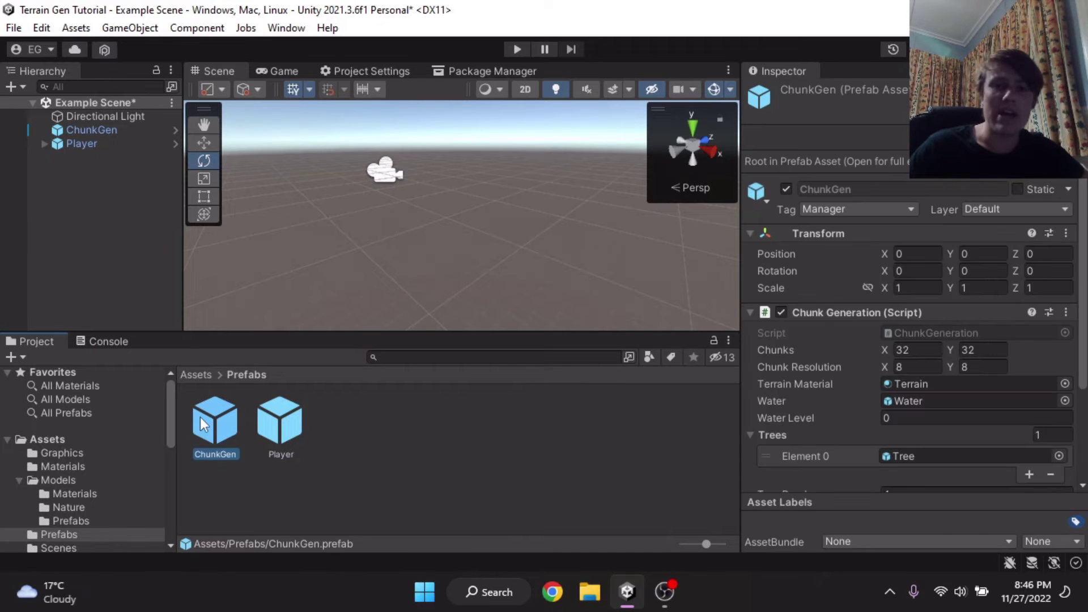
{"action": "scroll", "coordinate": [905, 369], "scroll_direction": "down", "scroll_amount": 2}
{"action": "scroll", "coordinate": [906, 368], "scroll_direction": "down", "scroll_amount": 3}
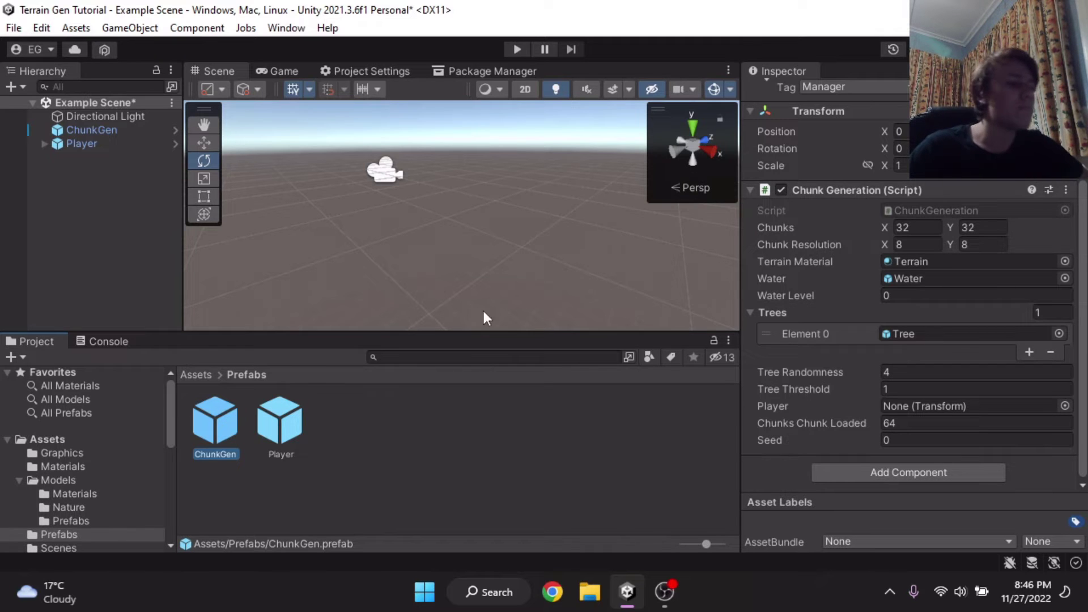
Step: Save the scene and return to the top-level Assets folder in the project
{"action": "left_click", "coordinate": [376, 437]}
{"action": "key", "text": "ctrl+s"}
{"action": "left_click", "coordinate": [197, 375]}
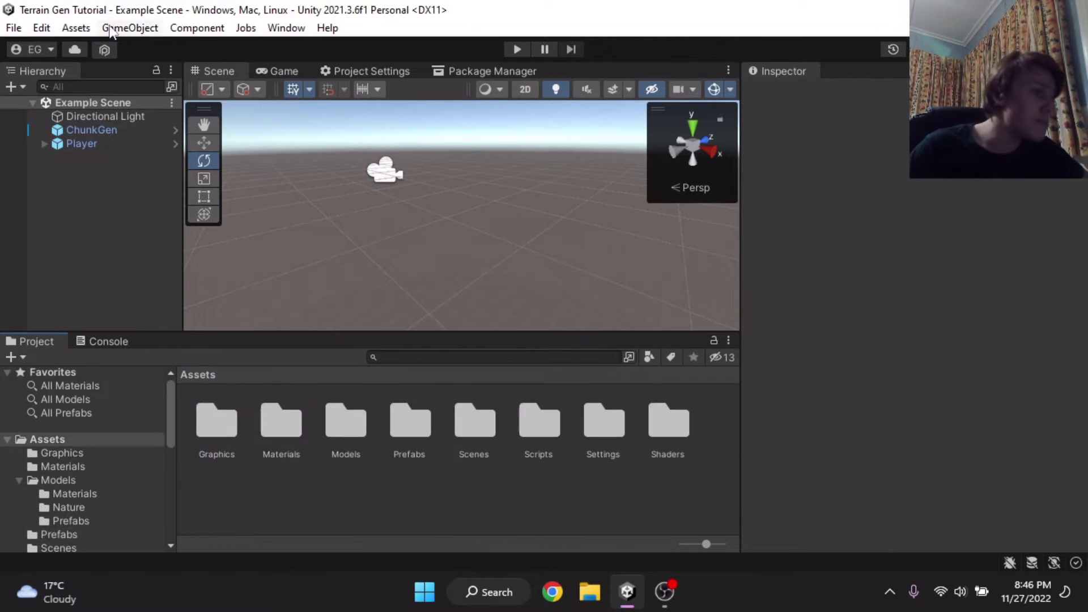
Step: Start exporting the project assets as a package and enlarge the Exporting package window to show more items
{"action": "left_click", "coordinate": [78, 28]}
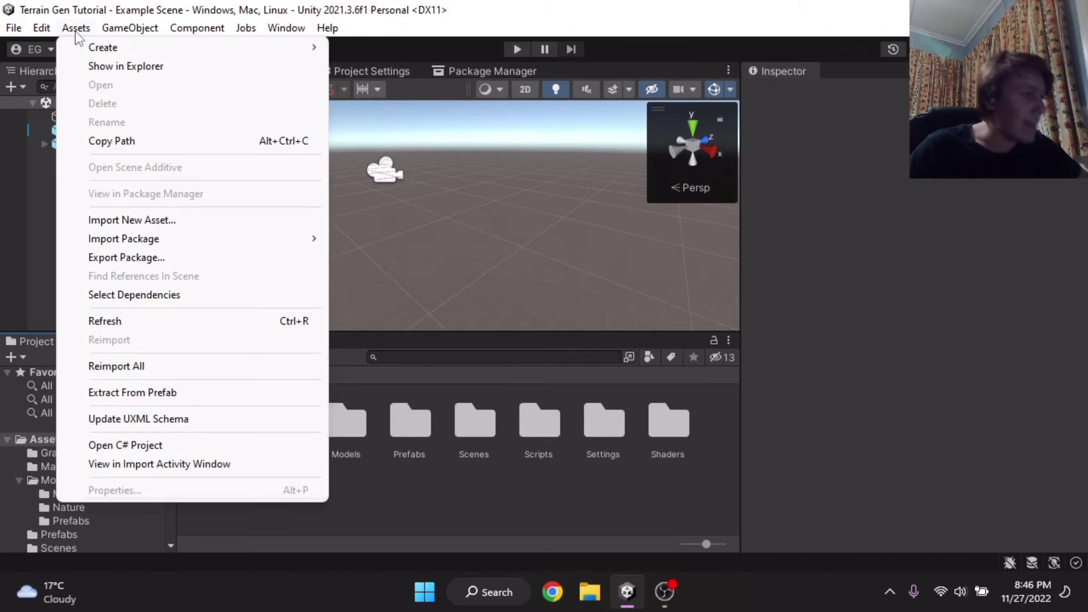
{"action": "left_click", "coordinate": [125, 259]}
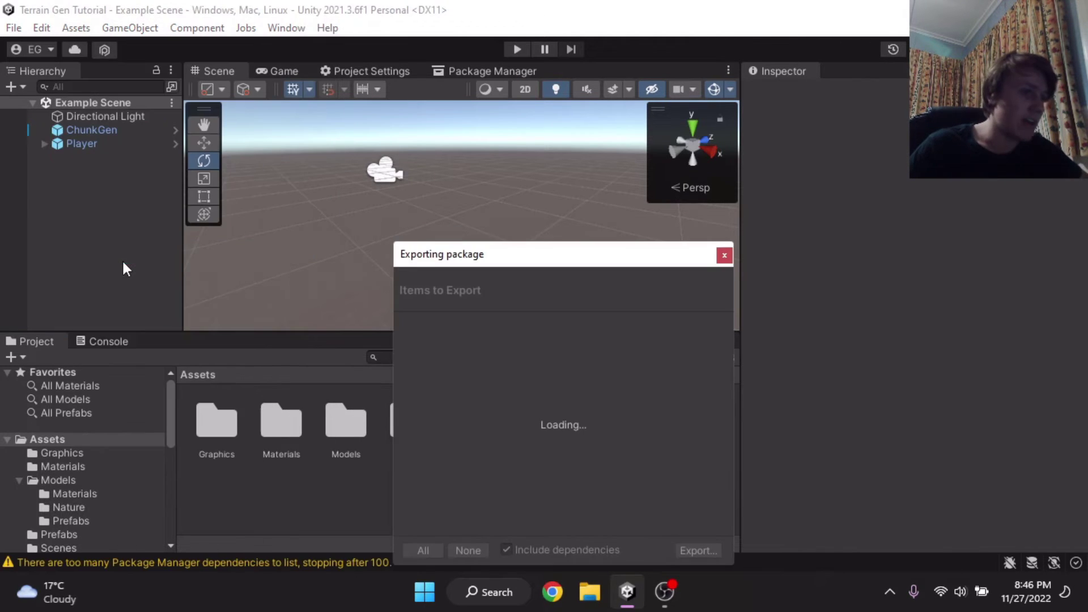
{"action": "left_click_drag", "start_coordinate": [455, 257], "coordinate": [277, 54]}
{"action": "left_click_drag", "start_coordinate": [554, 360], "coordinate": [838, 555]}
{"action": "left_click_drag", "start_coordinate": [831, 142], "coordinate": [825, 107]}
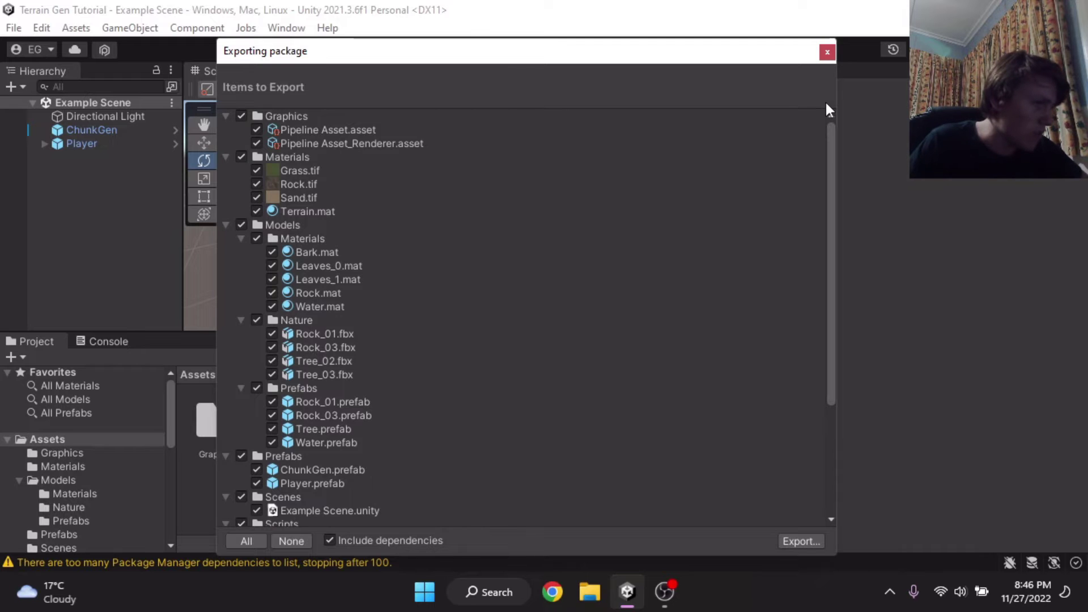
Step: Exclude the Settings and Models folders from the package export and collapse the Models folder in the item list
{"action": "scroll", "coordinate": [818, 146], "scroll_direction": "down", "scroll_amount": 1}
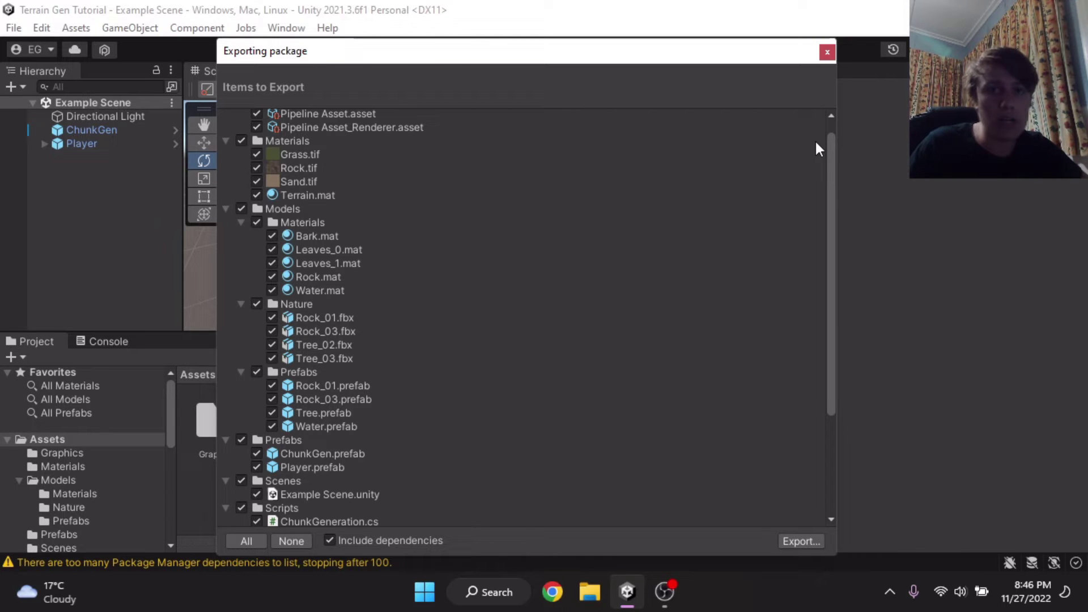
{"action": "left_click_drag", "start_coordinate": [832, 150], "coordinate": [778, 260]}
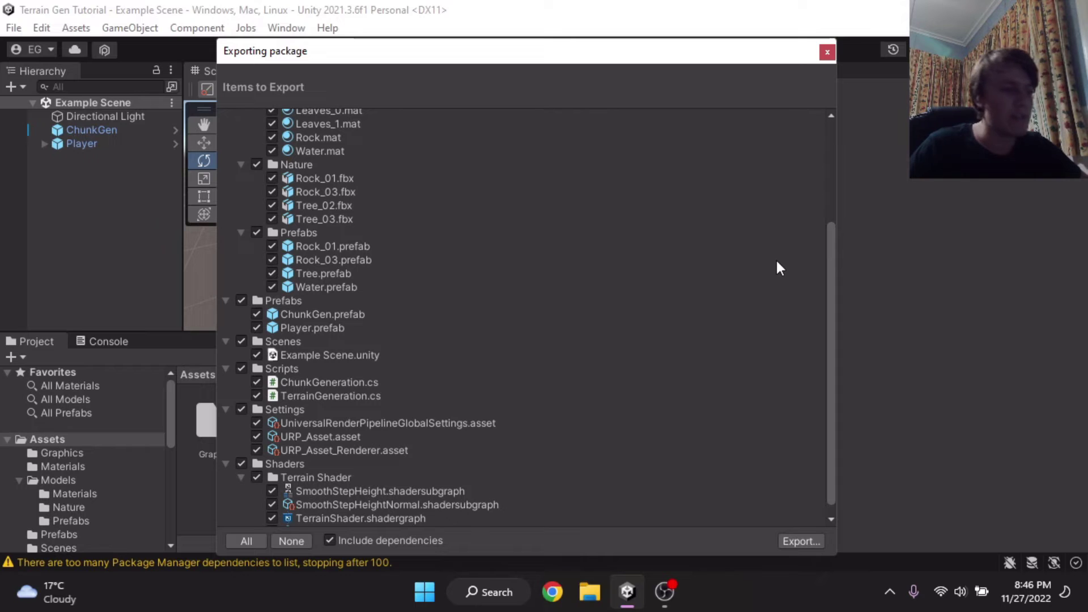
{"action": "left_click", "coordinate": [242, 409]}
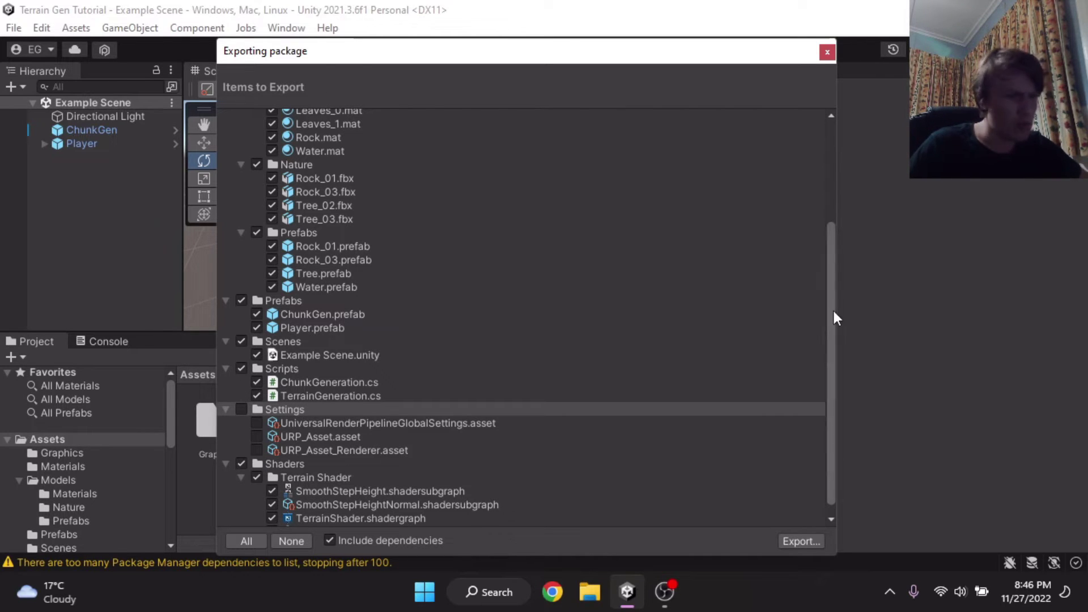
{"action": "scroll", "coordinate": [831, 336], "scroll_direction": "down", "scroll_amount": 1}
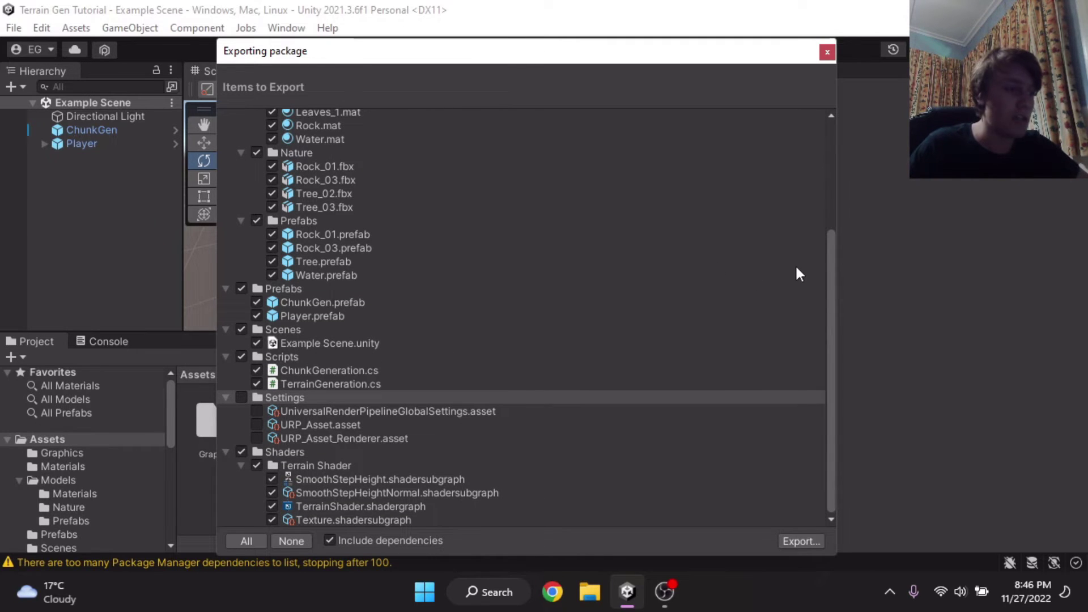
{"action": "left_click_drag", "start_coordinate": [830, 256], "coordinate": [823, 183]}
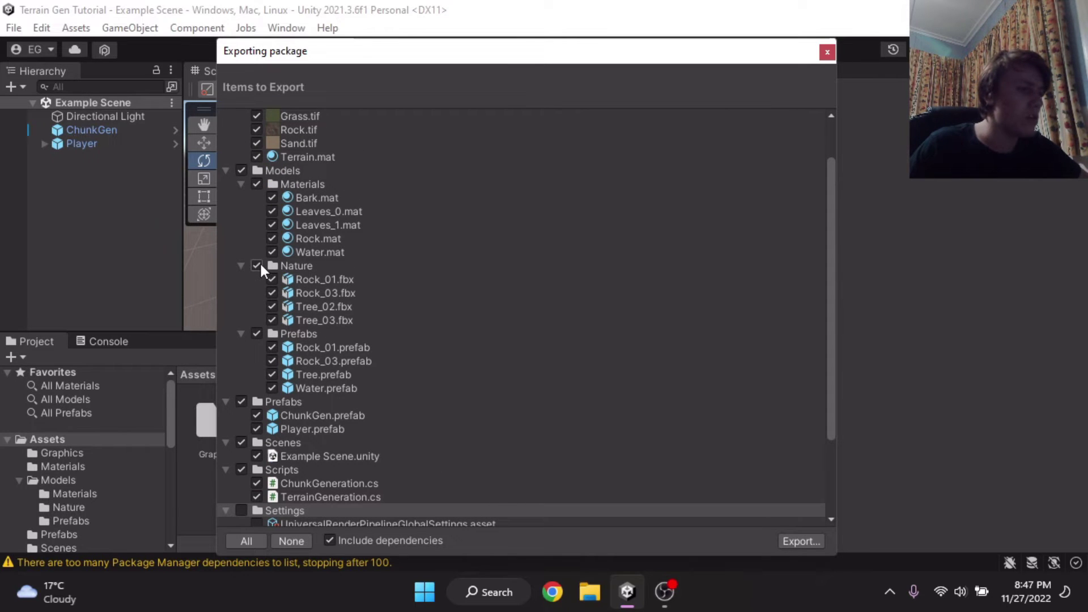
{"action": "left_click", "coordinate": [240, 170]}
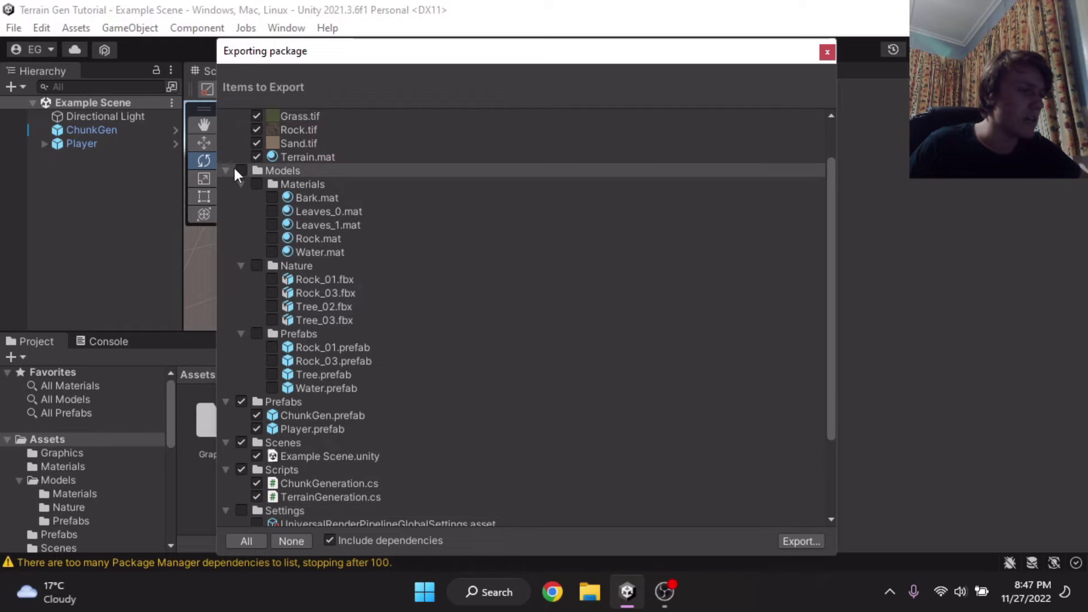
{"action": "left_click", "coordinate": [226, 171]}
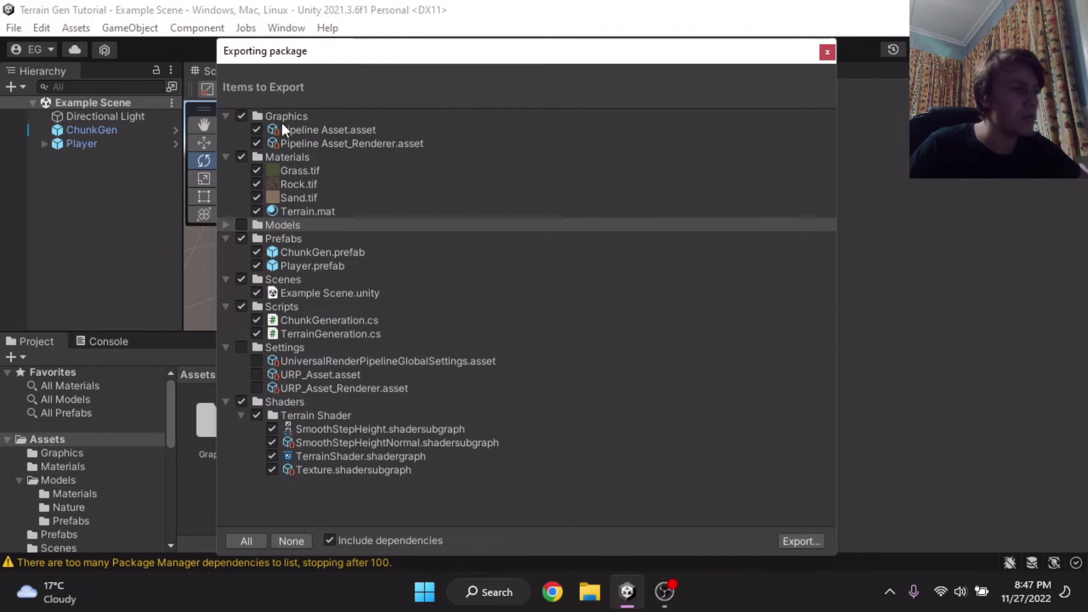
Step: Exclude the Graphics folder from the package export and collapse all the remaining expanded folders in the item list
{"action": "left_click", "coordinate": [240, 116]}
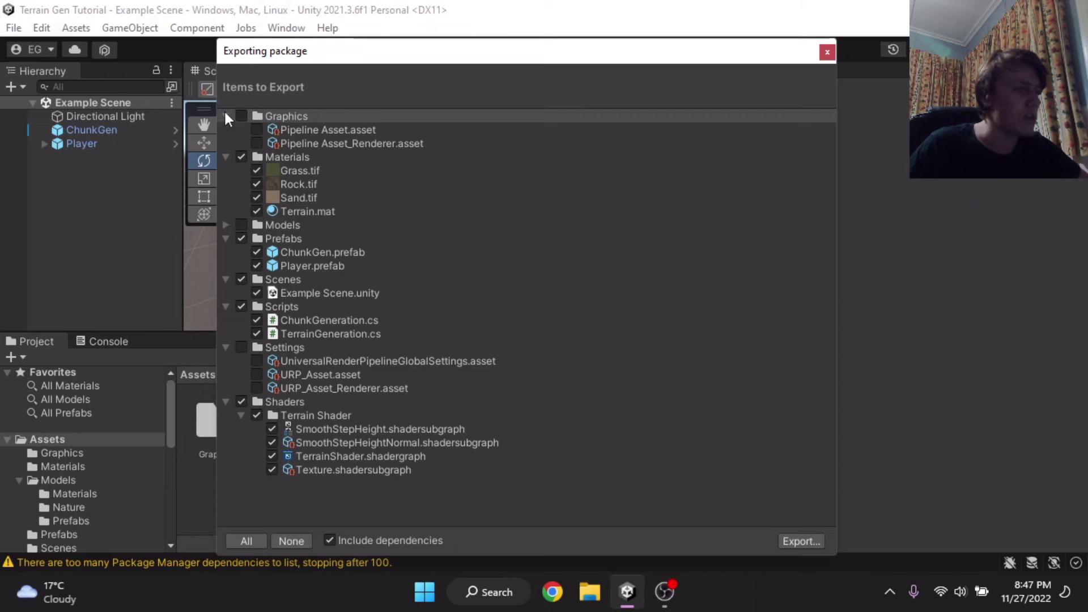
{"action": "left_click", "coordinate": [225, 115]}
{"action": "left_click", "coordinate": [225, 129]}
{"action": "left_click", "coordinate": [225, 156]}
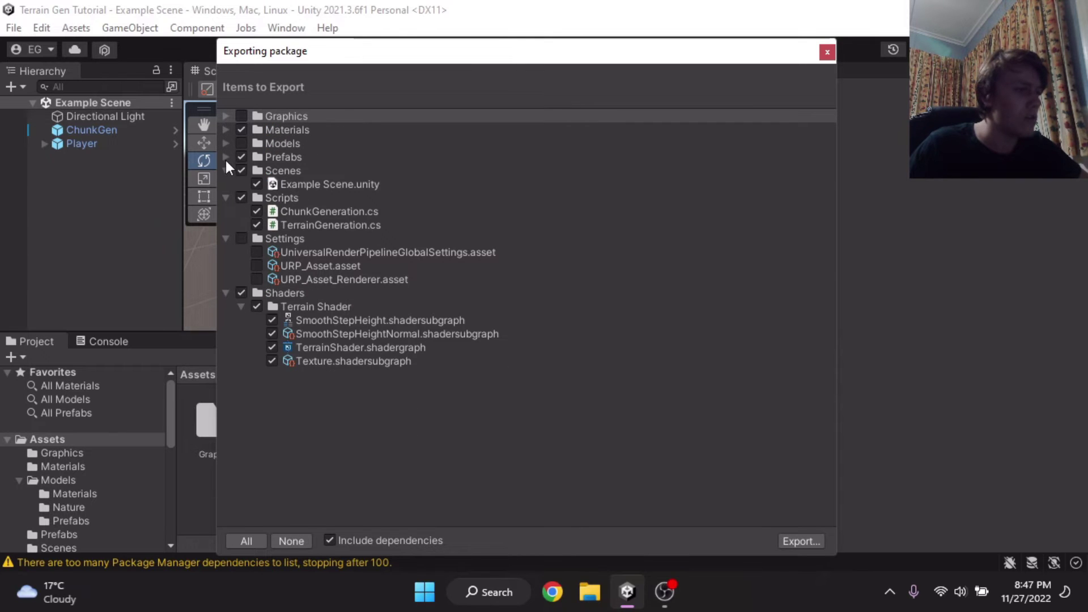
{"action": "left_click", "coordinate": [226, 170]}
{"action": "left_click", "coordinate": [225, 183]}
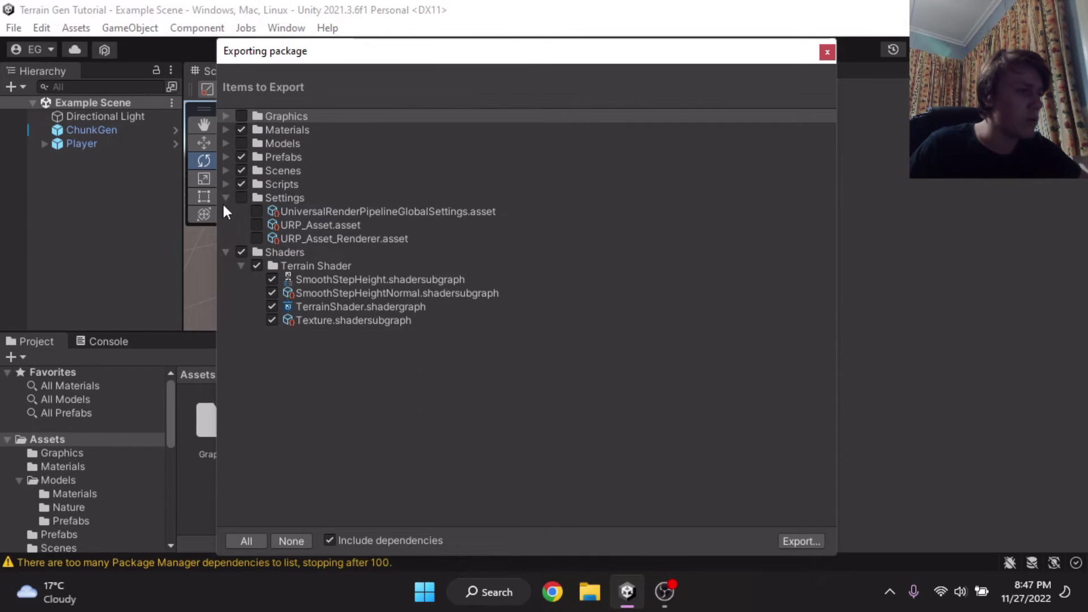
{"action": "left_click", "coordinate": [226, 197]}
{"action": "left_click", "coordinate": [225, 211]}
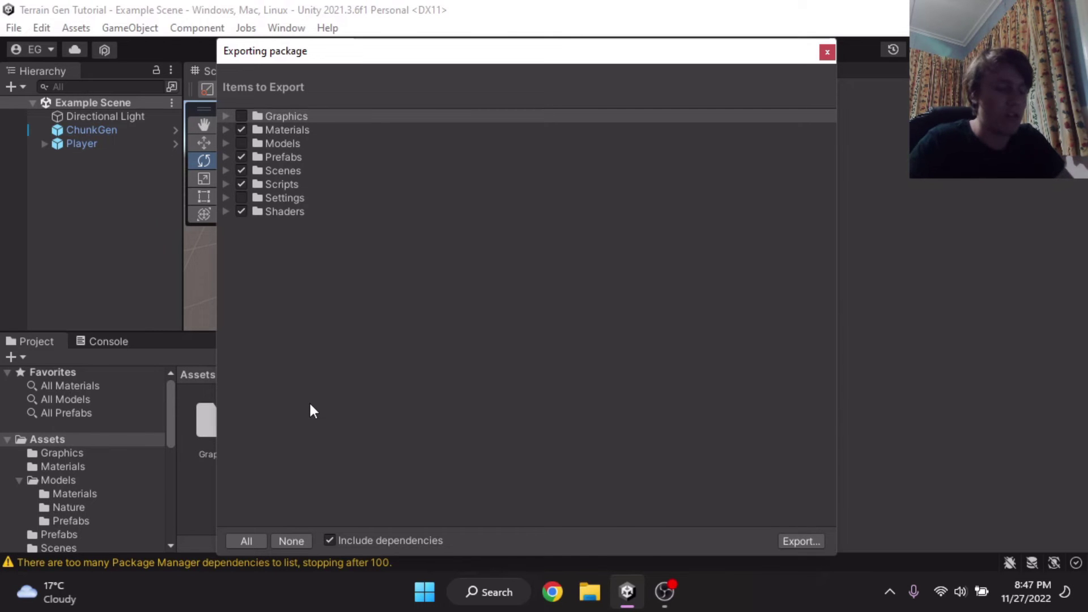
{"action": "left_click_drag", "start_coordinate": [296, 53], "coordinate": [252, 48]}
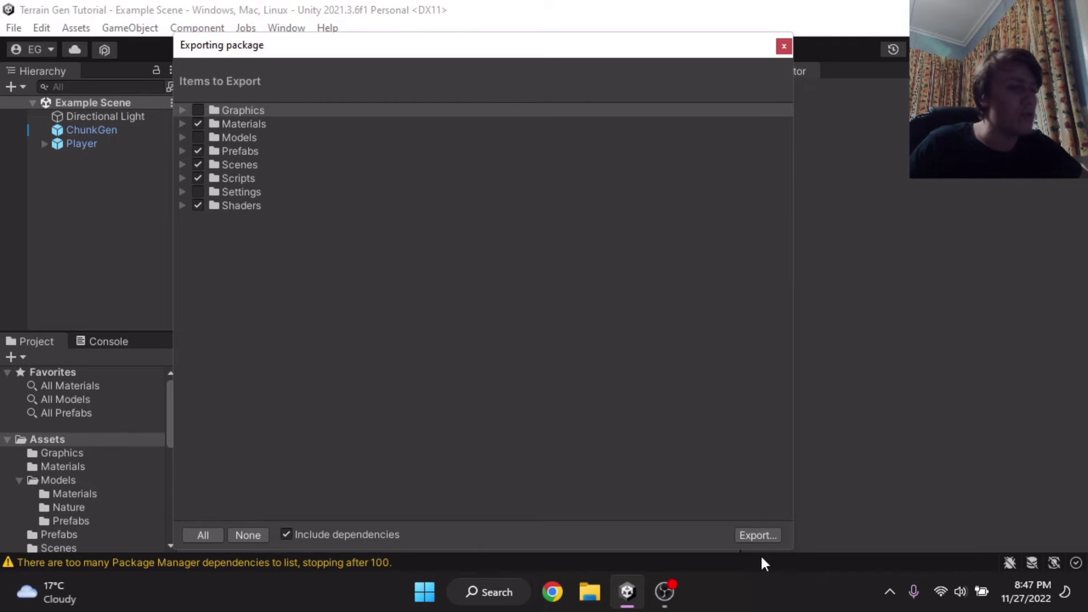
Step: Proceed with the export and choose Documents > Dev > Game Dev > Scripts as the package's save location
{"action": "left_click", "coordinate": [746, 535]}
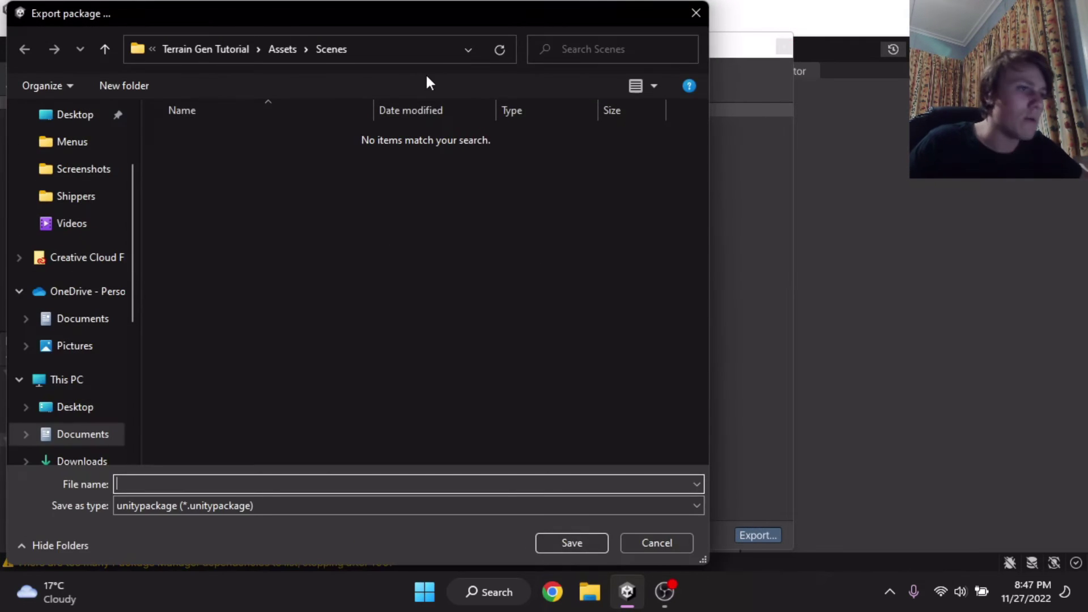
{"action": "left_click_drag", "start_coordinate": [248, 16], "coordinate": [405, 13]}
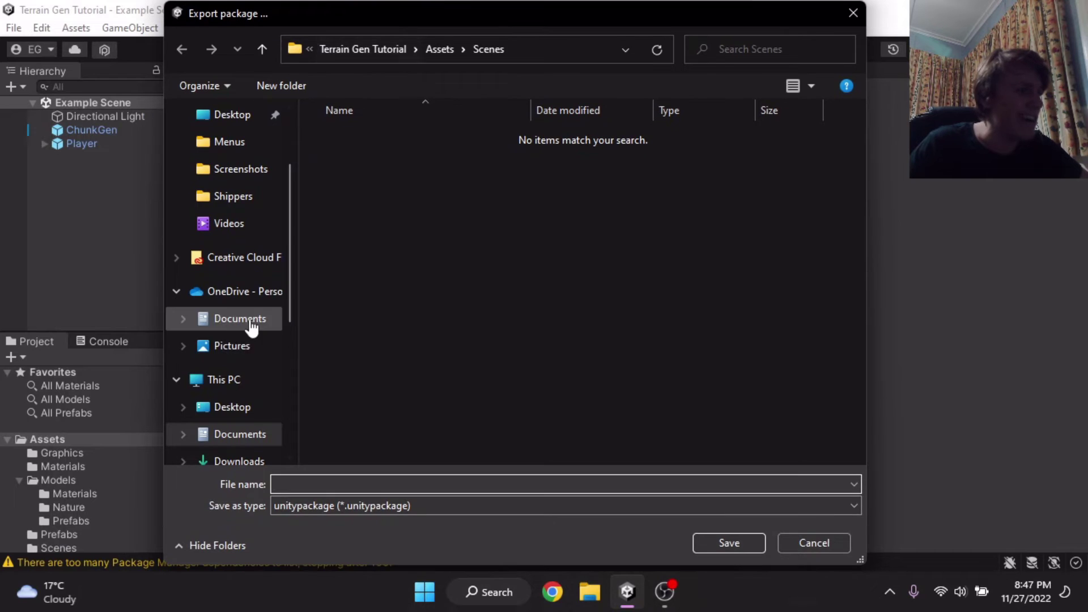
{"action": "left_click", "coordinate": [241, 412]}
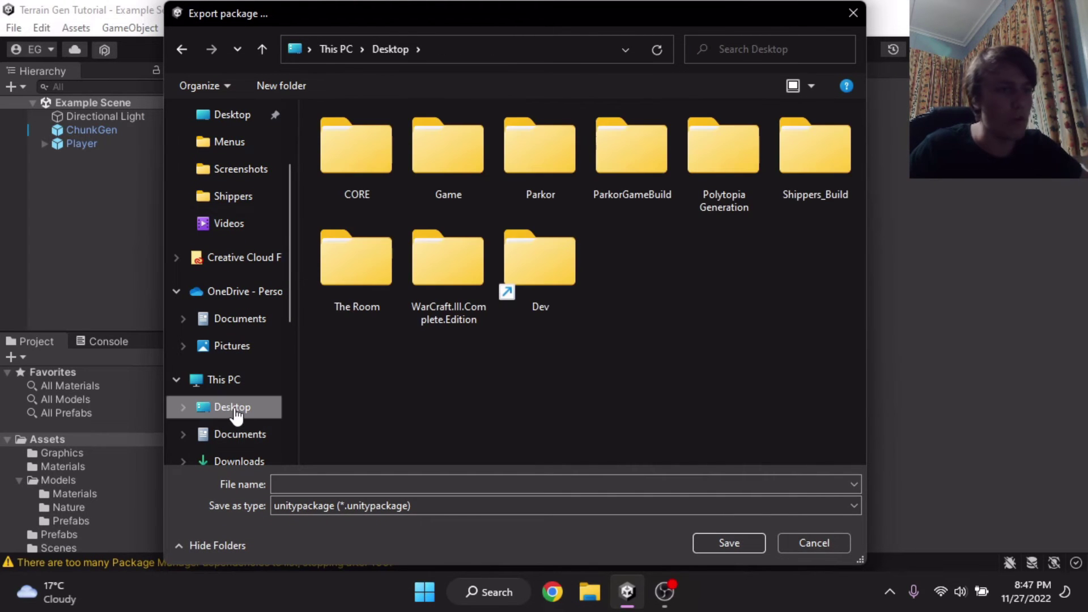
{"action": "double_click", "coordinate": [555, 267]}
{"action": "double_click", "coordinate": [386, 190]}
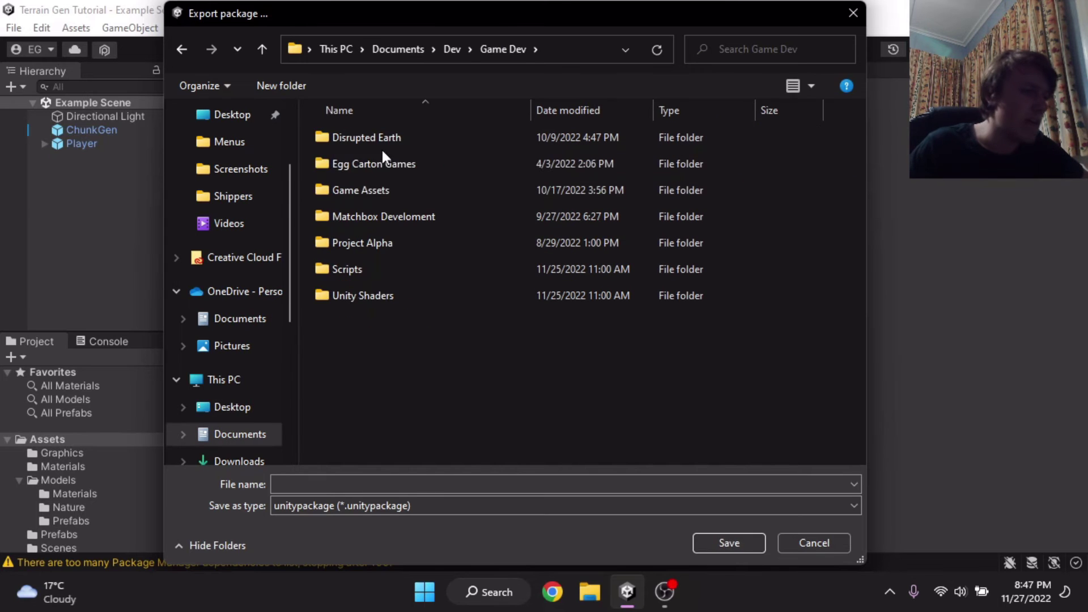
{"action": "double_click", "coordinate": [363, 190]}
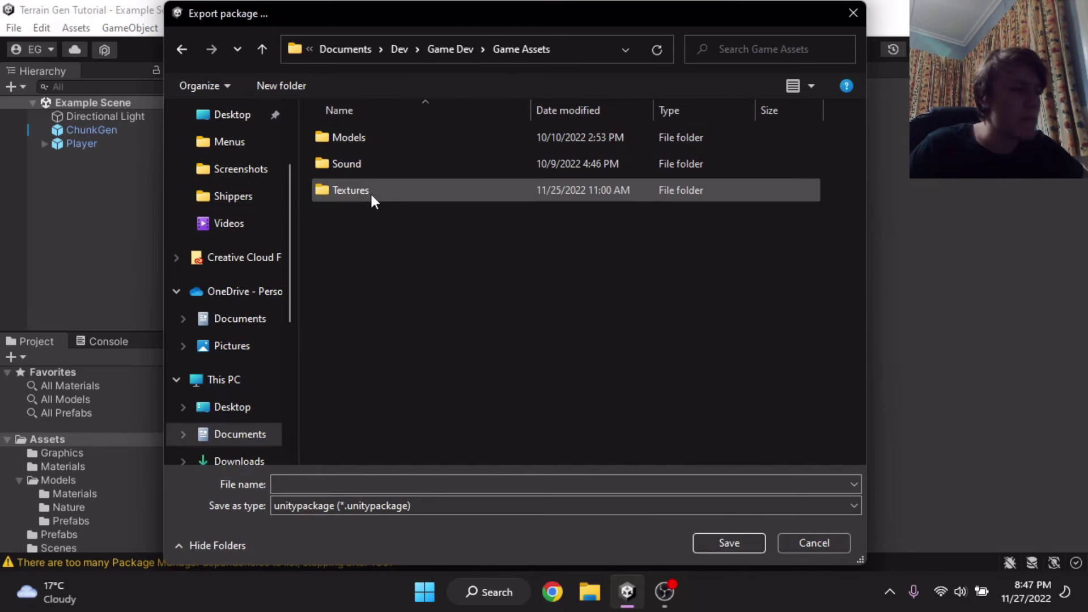
{"action": "left_click", "coordinate": [453, 50]}
{"action": "double_click", "coordinate": [351, 269]}
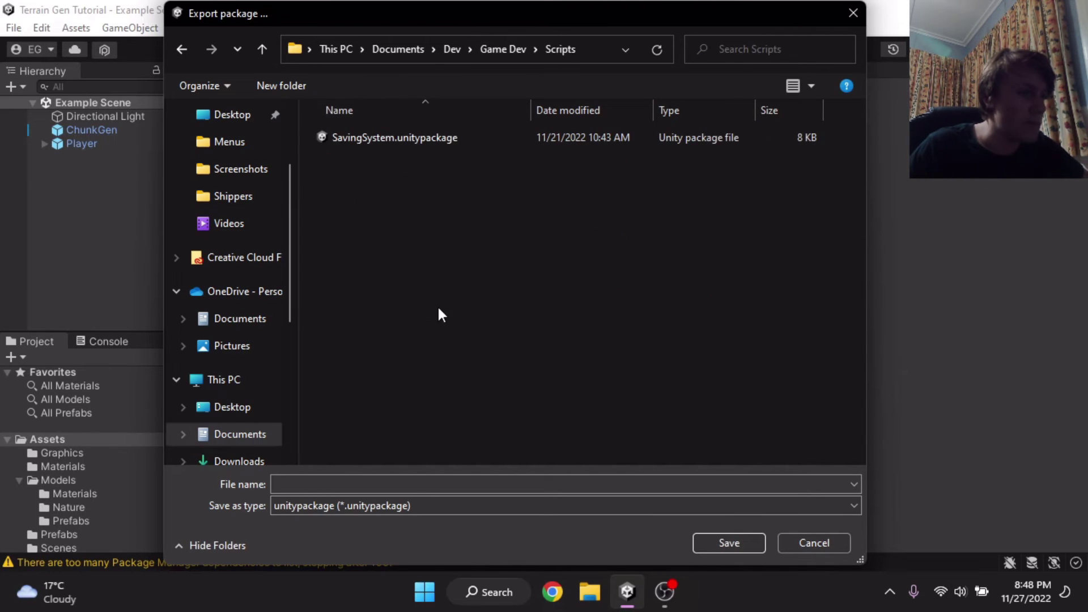
Step: Name the package file Terrain Generation and save it as a unitypackage
{"action": "left_click", "coordinate": [336, 481]}
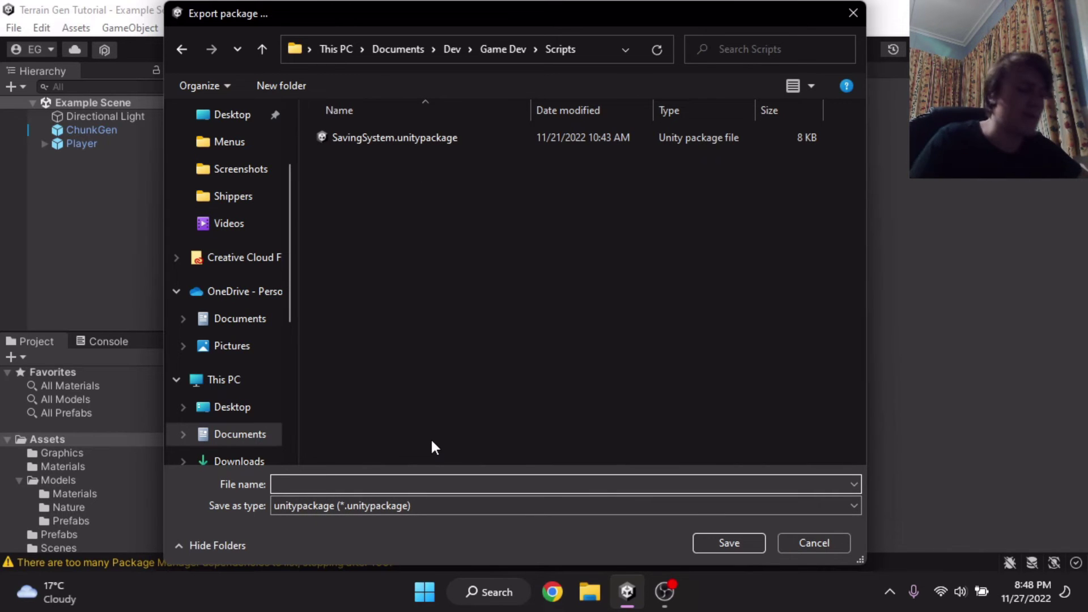
{"action": "type", "text": "Terrain"}
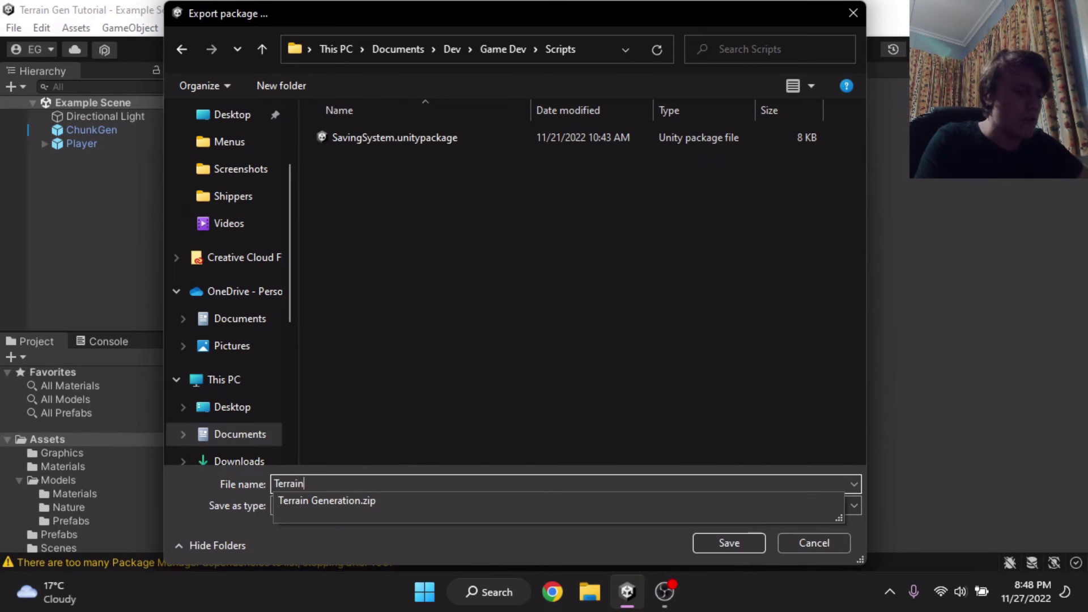
{"action": "type", "text": " Genera"}
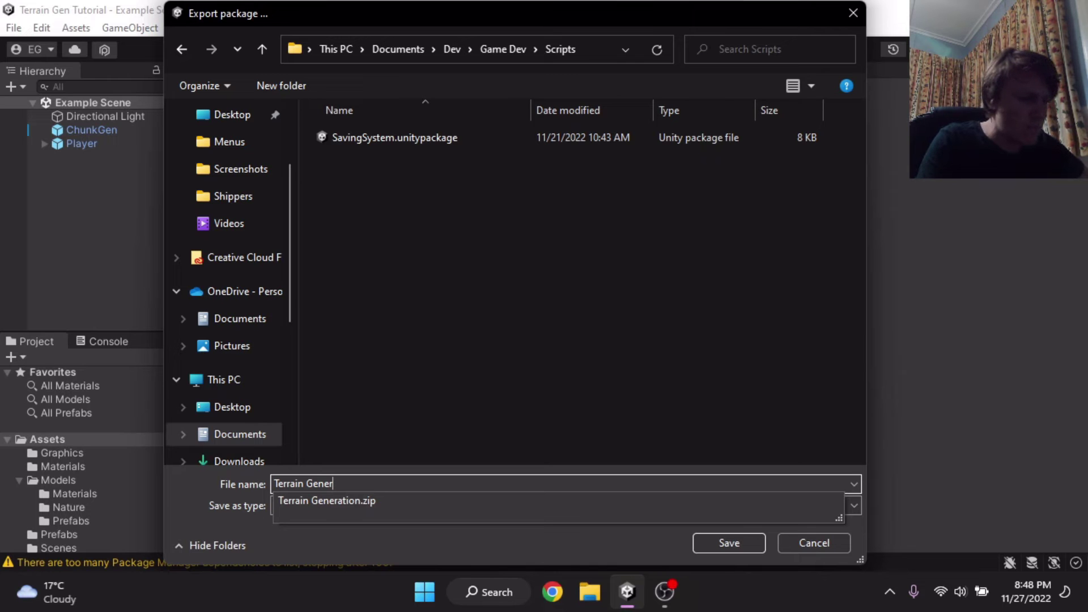
{"action": "type", "text": "tion"}
{"action": "key", "text": "Return"}
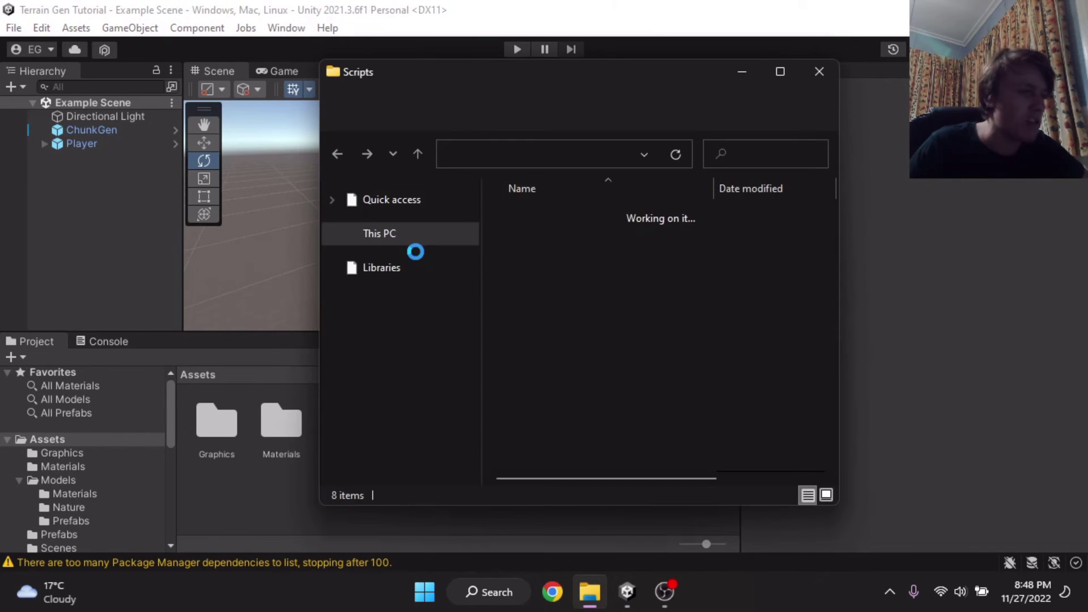
{"action": "left_click", "coordinate": [793, 72]}
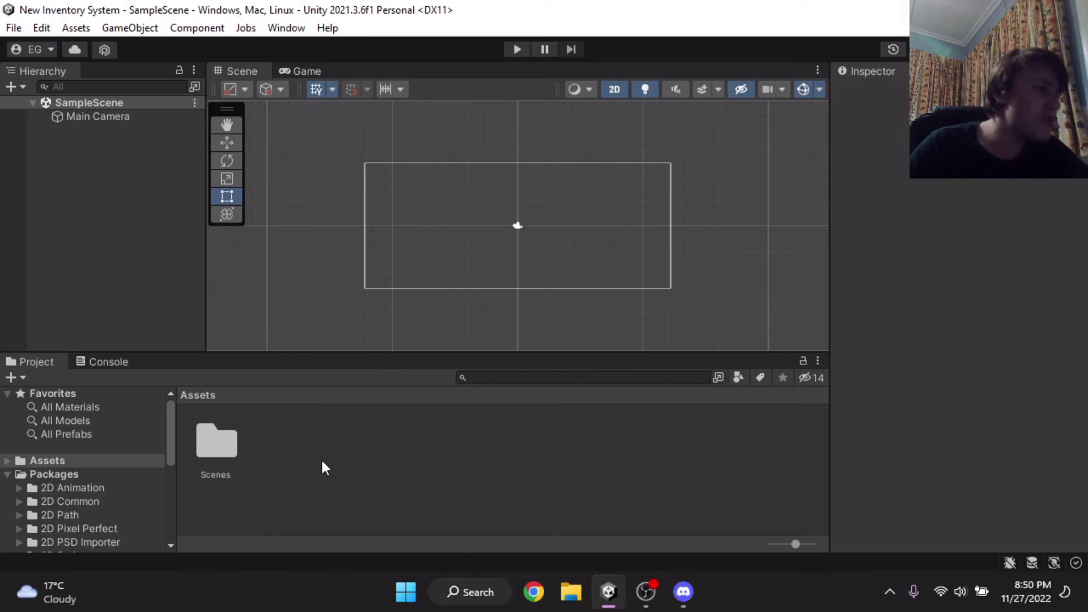
Step: In the New Inventory System project, start importing the custom package Terrain Generation.unitypackage
{"action": "left_click", "coordinate": [80, 32]}
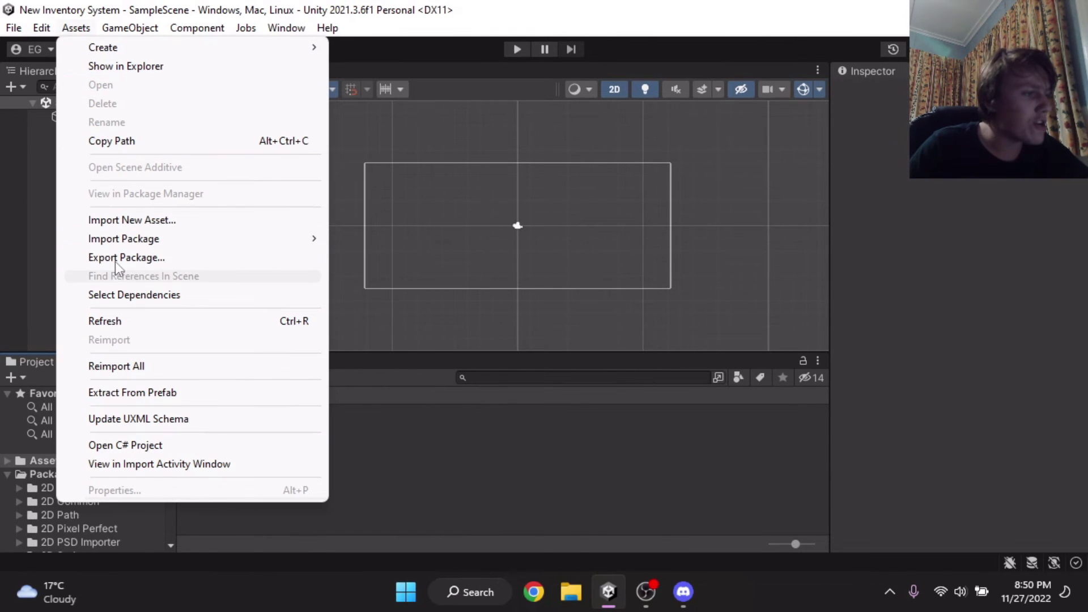
{"action": "mouse_move", "coordinate": [116, 240]}
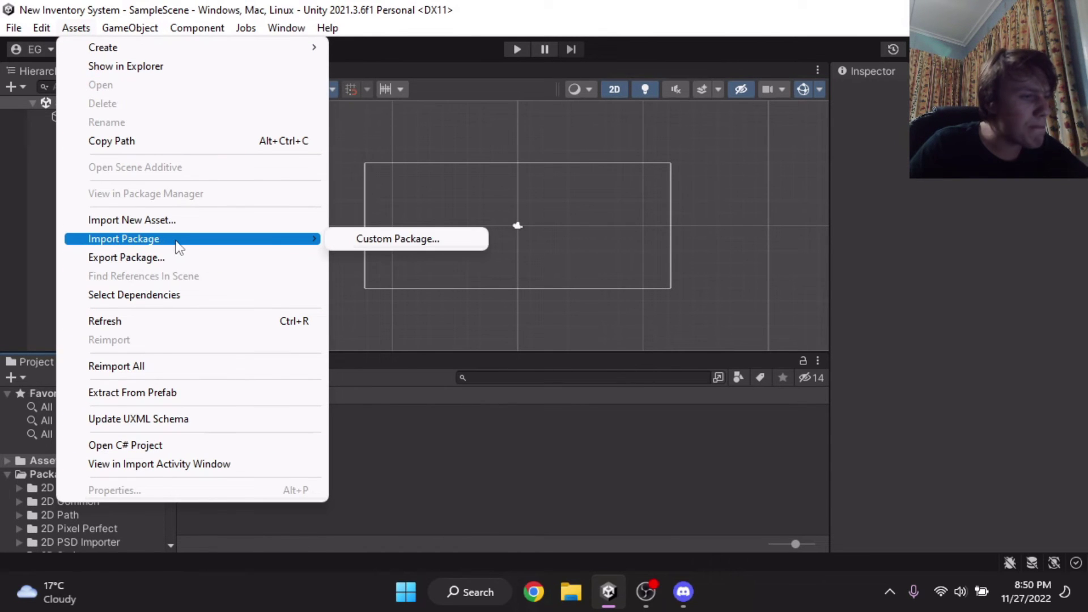
{"action": "left_click", "coordinate": [379, 240]}
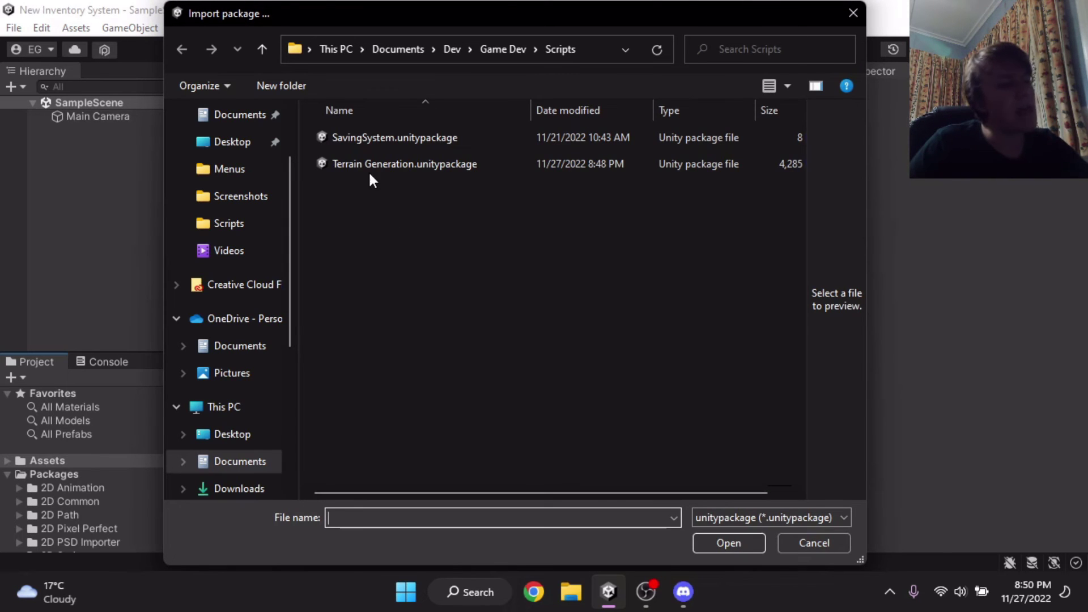
{"action": "double_click", "coordinate": [355, 165]}
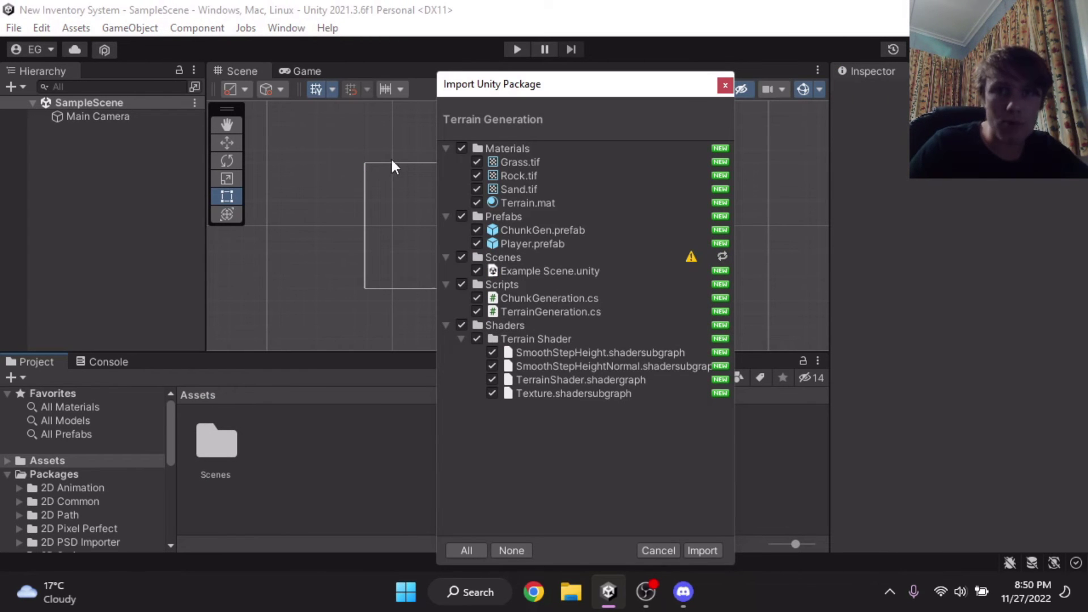
Step: Check the warning on the Scenes folder and import all items of the Terrain Generation package
{"action": "left_click_drag", "start_coordinate": [514, 89], "coordinate": [286, 120]}
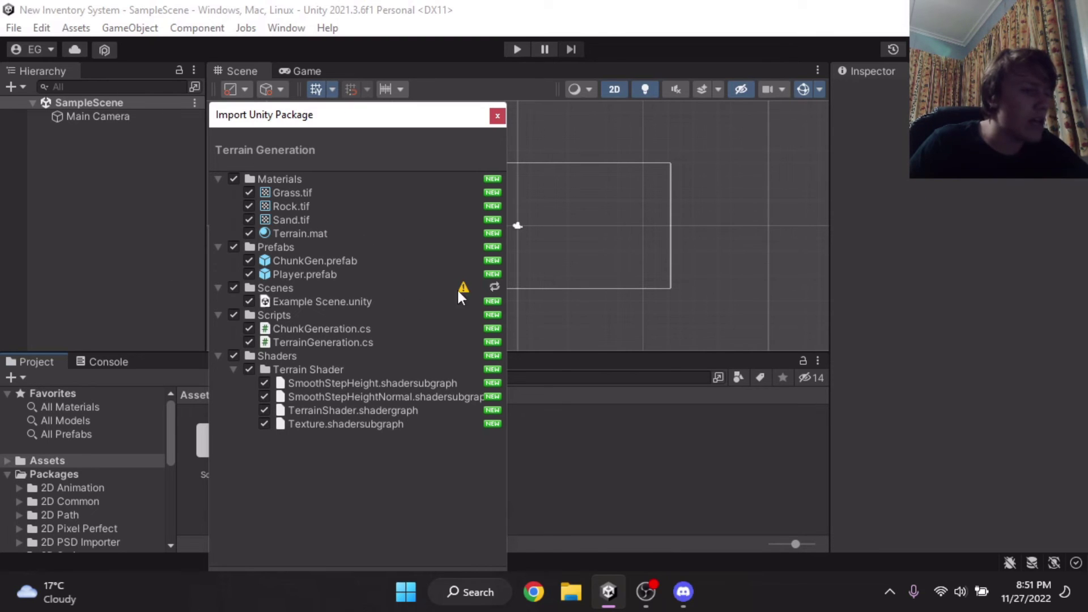
{"action": "mouse_move", "coordinate": [465, 287]}
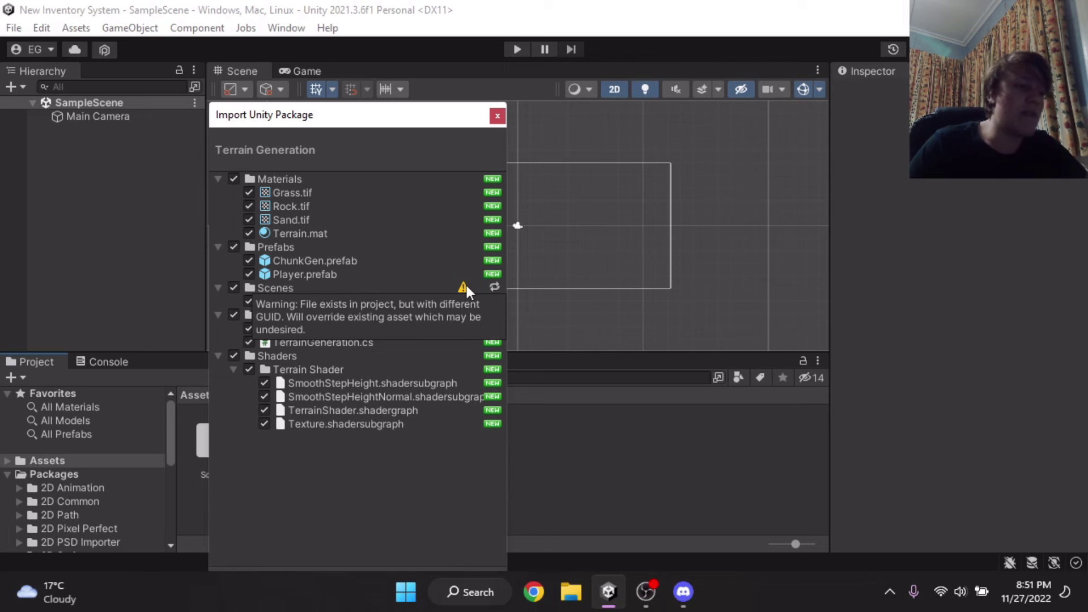
{"action": "left_click_drag", "start_coordinate": [321, 115], "coordinate": [764, 97]}
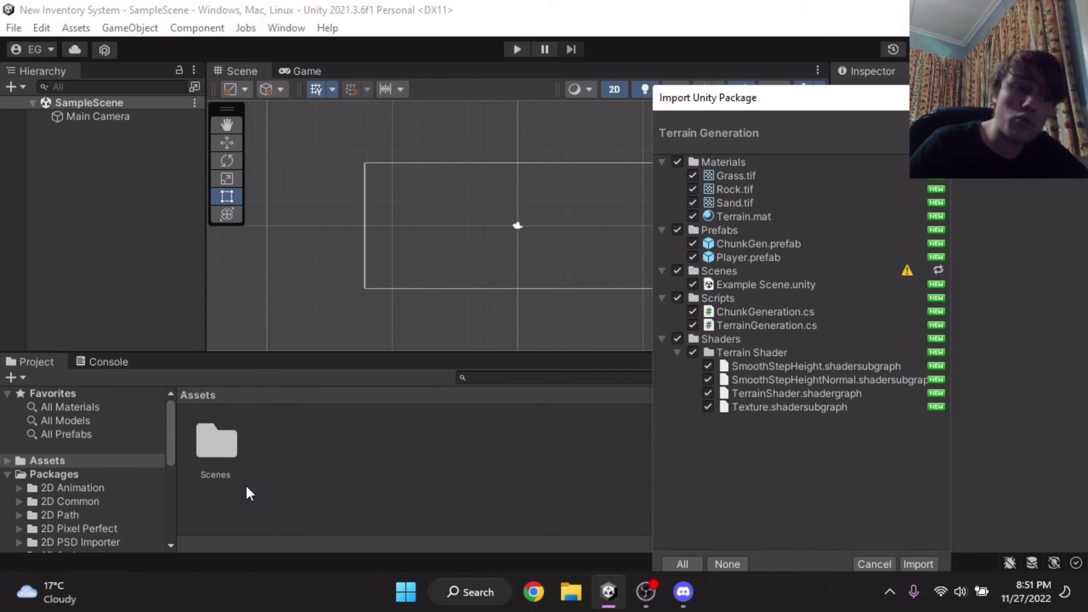
{"action": "left_click_drag", "start_coordinate": [795, 91], "coordinate": [667, 64]}
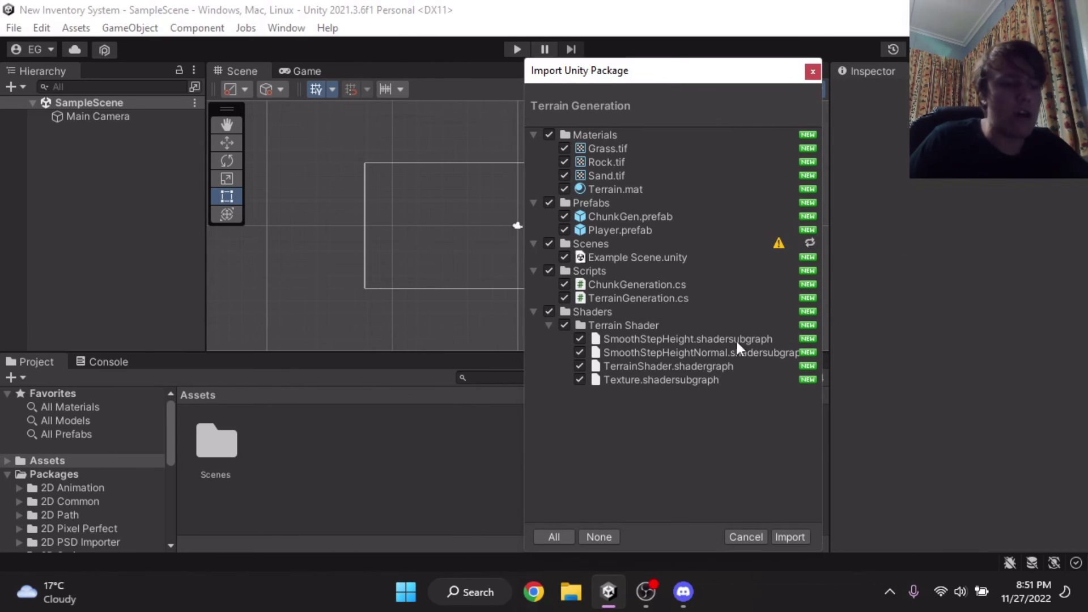
{"action": "left_click", "coordinate": [791, 537]}
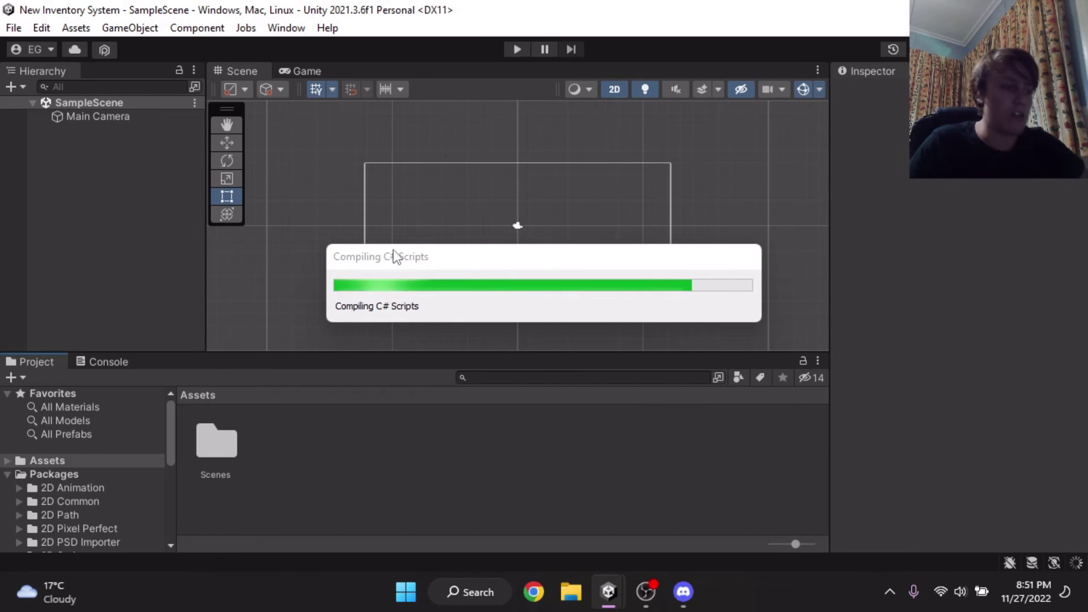
{"action": "left_click_drag", "start_coordinate": [374, 257], "coordinate": [251, 296]}
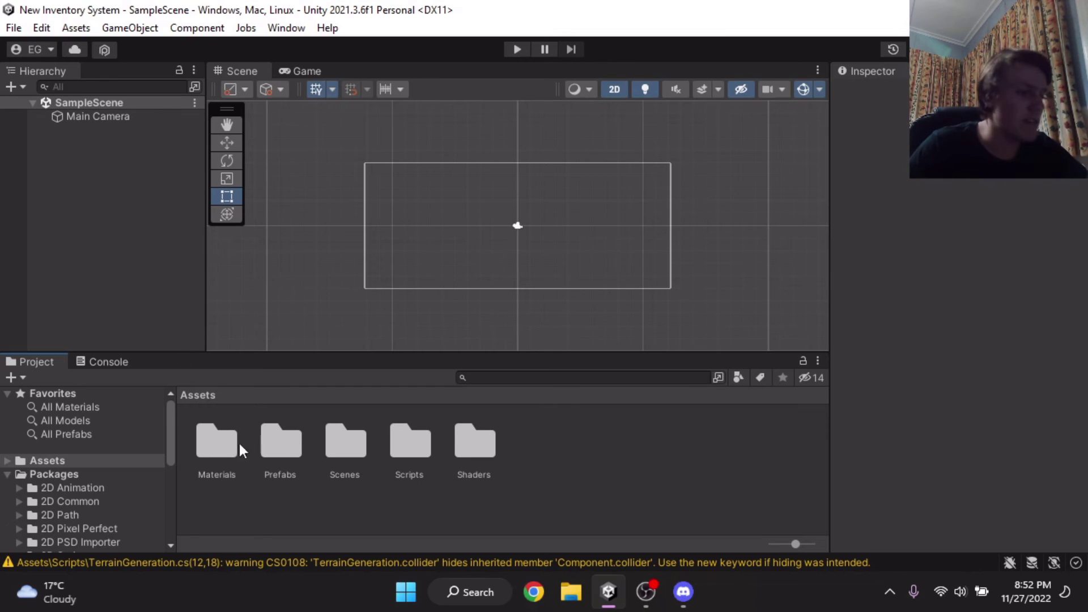
Step: Add the ChunkGen and Player prefabs from the Prefabs folder to SampleScene and save the scene
{"action": "double_click", "coordinate": [274, 439]}
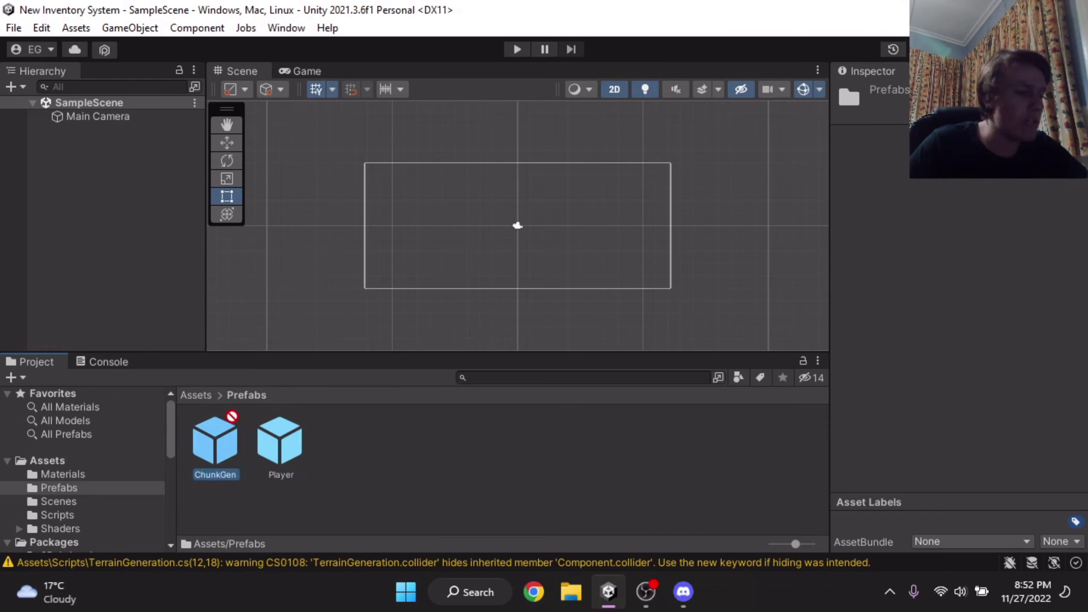
{"action": "left_click_drag", "start_coordinate": [214, 441], "coordinate": [133, 170]}
{"action": "left_click_drag", "start_coordinate": [159, 282], "coordinate": [89, 205]}
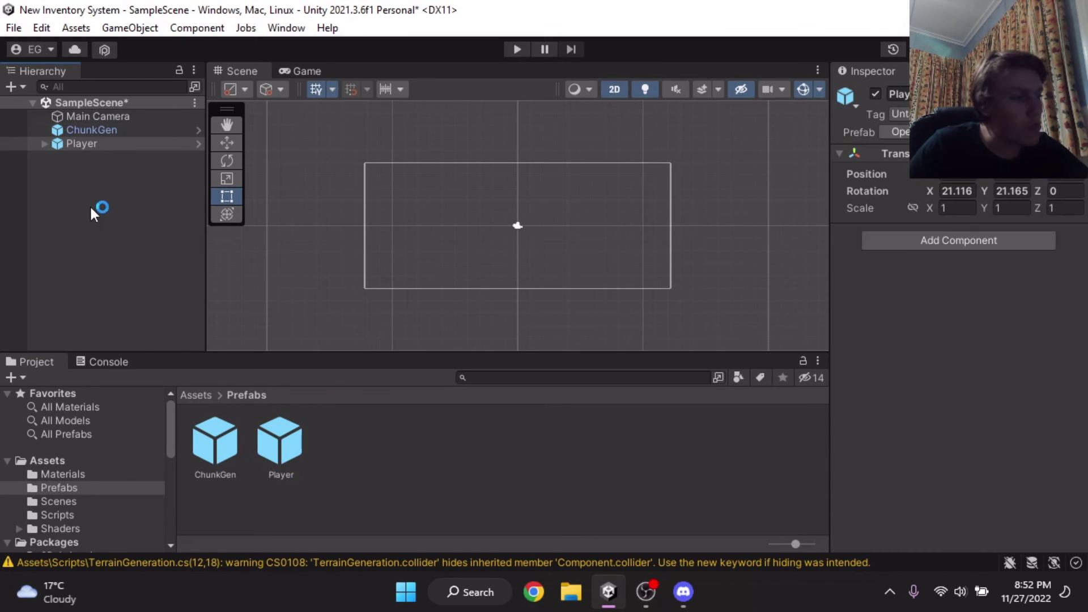
{"action": "key", "text": "ctrl+s"}
Step: Assign Player as the Player reference in ChunkGen's Chunk Generation script and run the scene in the Game view
{"action": "left_click", "coordinate": [88, 131]}
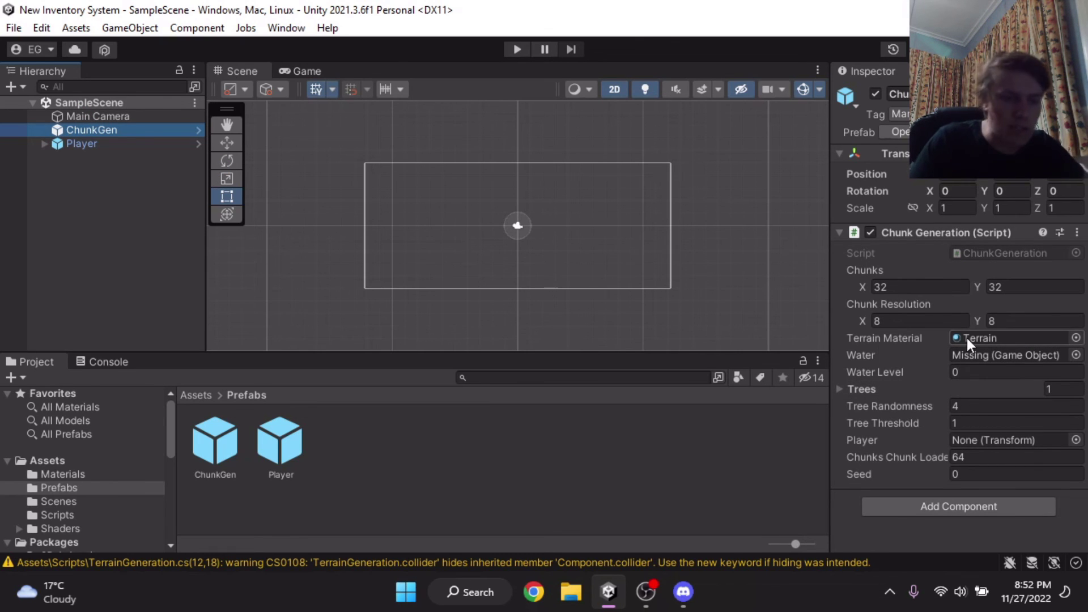
{"action": "left_click_drag", "start_coordinate": [281, 441], "coordinate": [1025, 441]}
{"action": "left_click", "coordinate": [307, 71]}
{"action": "key", "text": "ctrl+p"}
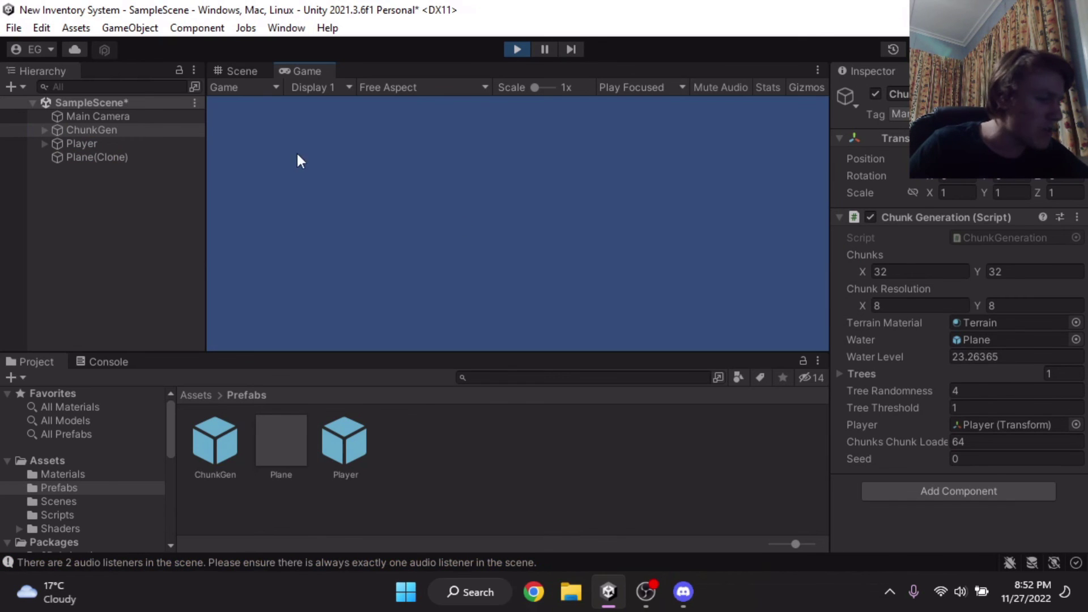
Step: Examine the generated terrain and water in the Scene view with 2D mode off, and stop play mode
{"action": "left_click", "coordinate": [259, 67]}
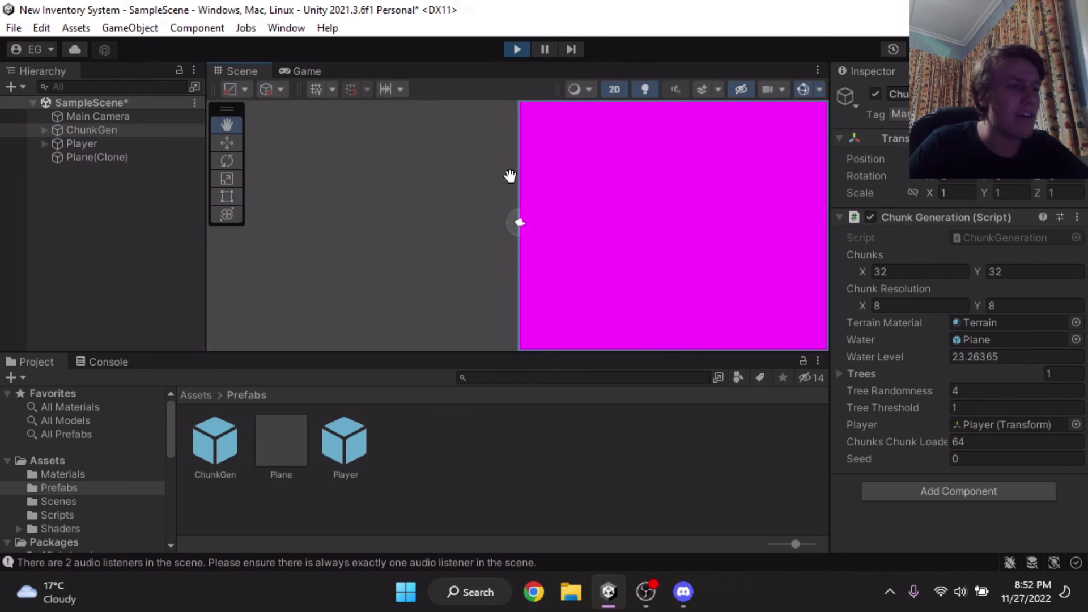
{"action": "left_click", "coordinate": [612, 91]}
{"action": "key", "text": "w"}
{"action": "mouse_move", "coordinate": [435, 193]}
{"action": "right_mouse_down"}
{"action": "mouse_move", "coordinate": [451, 215]}
{"action": "mouse_move", "coordinate": [535, 100]}
{"action": "mouse_move", "coordinate": [559, 120]}
{"action": "mouse_move", "coordinate": [663, 131]}
{"action": "mouse_move", "coordinate": [650, 161]}
{"action": "mouse_move", "coordinate": [566, 189]}
{"action": "mouse_move", "coordinate": [474, 279]}
{"action": "mouse_move", "coordinate": [392, 193]}
{"action": "mouse_move", "coordinate": [498, 173]}
{"action": "mouse_move", "coordinate": [485, 153]}
{"action": "mouse_move", "coordinate": [488, 226]}
{"action": "mouse_move", "coordinate": [614, 190]}
{"action": "mouse_move", "coordinate": [612, 199]}
{"action": "mouse_move", "coordinate": [818, 240]}
{"action": "mouse_move", "coordinate": [828, 255]}
{"action": "right_mouse_up"}
{"action": "left_click", "coordinate": [393, 192]}
{"action": "left_click", "coordinate": [485, 153]}
{"action": "key", "text": "a"}
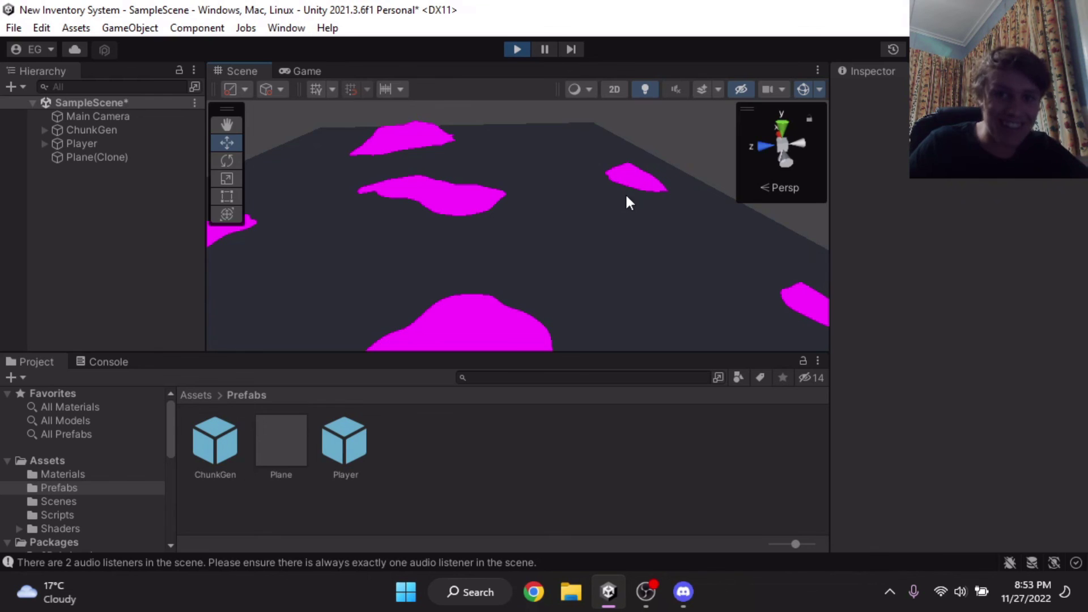
{"action": "key", "text": "ctrl+p"}
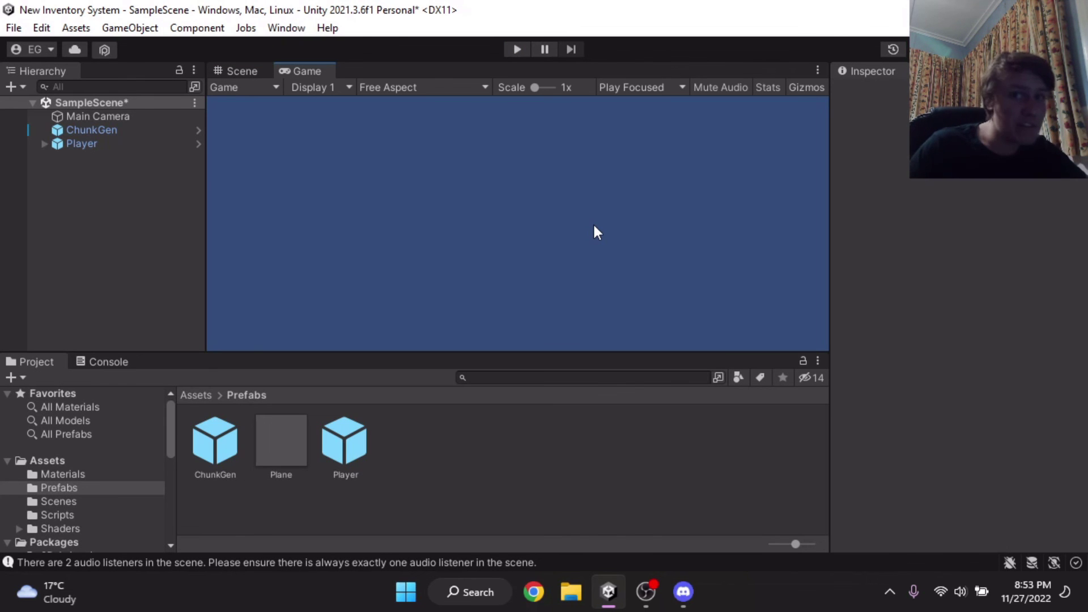